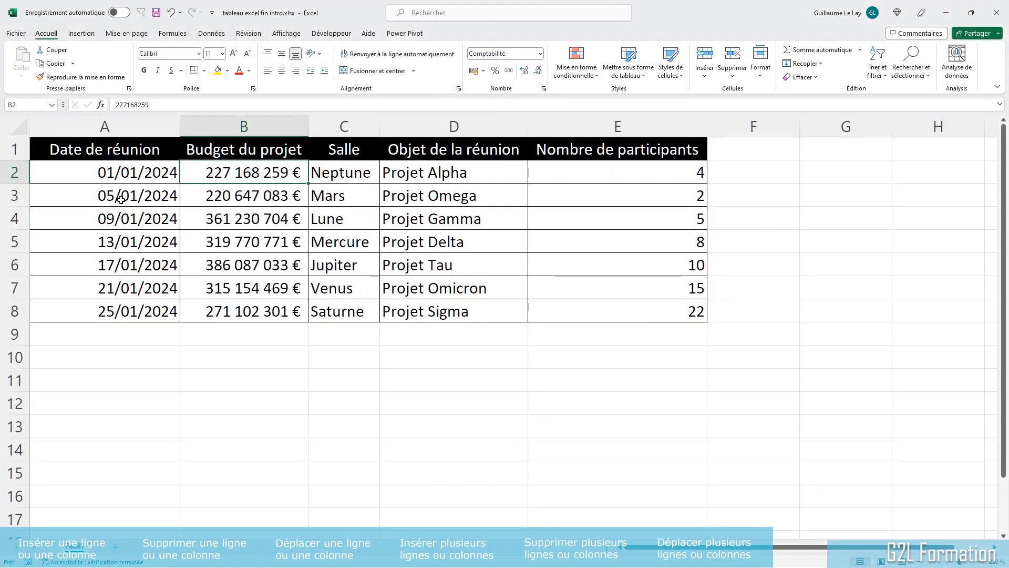
# Step: Select each column of the meeting table in turn to review its headers and contents
pyautogui.click(139, 168)
pyautogui.click(126, 126)
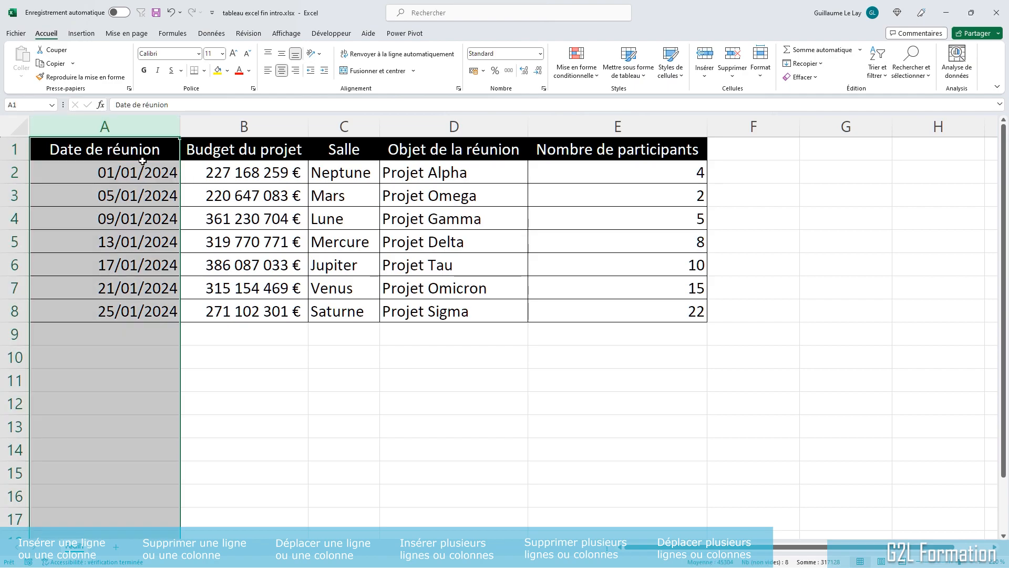
pyautogui.click(236, 124)
pyautogui.click(358, 124)
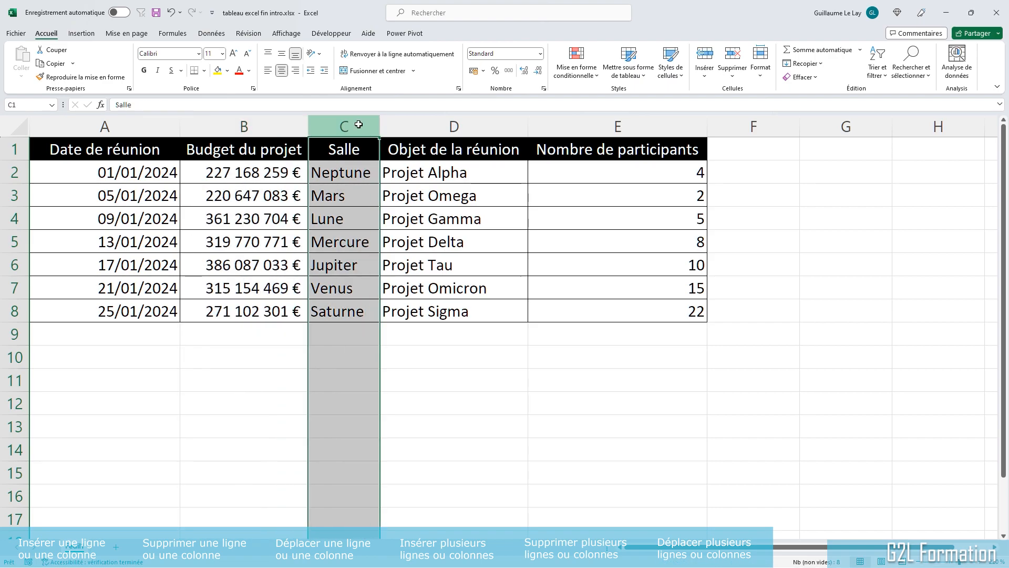
pyautogui.click(452, 124)
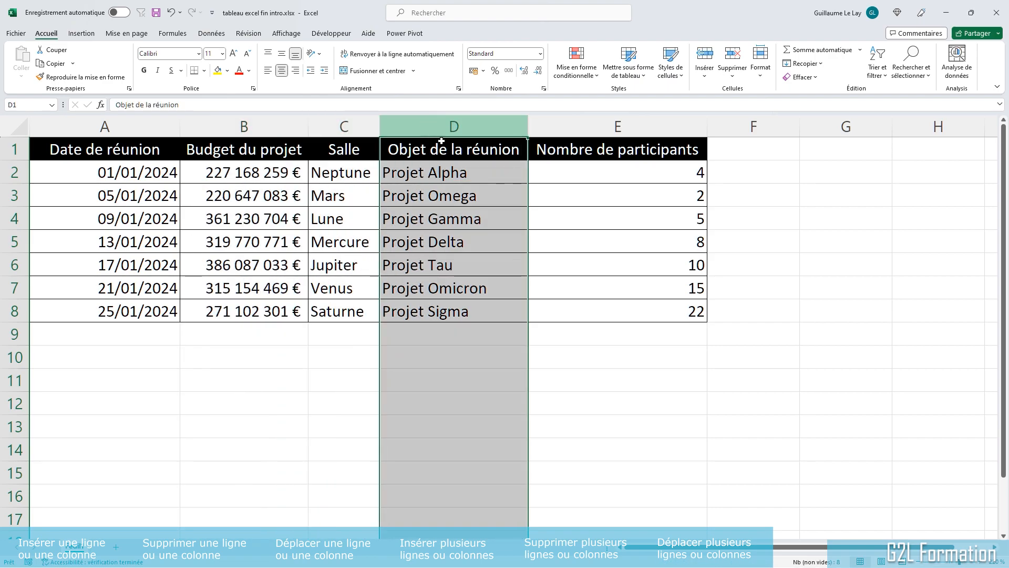
pyautogui.click(602, 126)
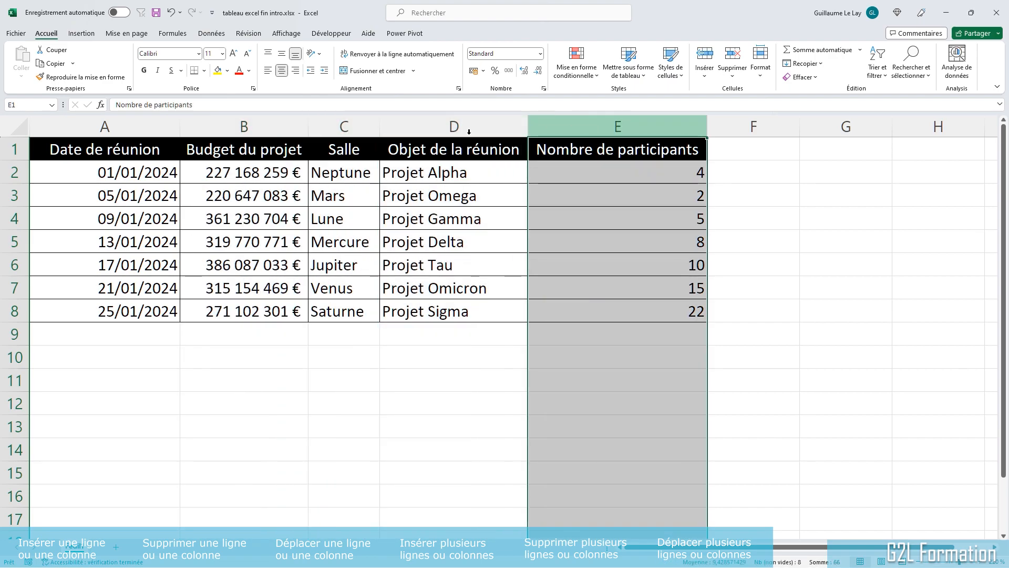
pyautogui.click(232, 265)
pyautogui.click(217, 217)
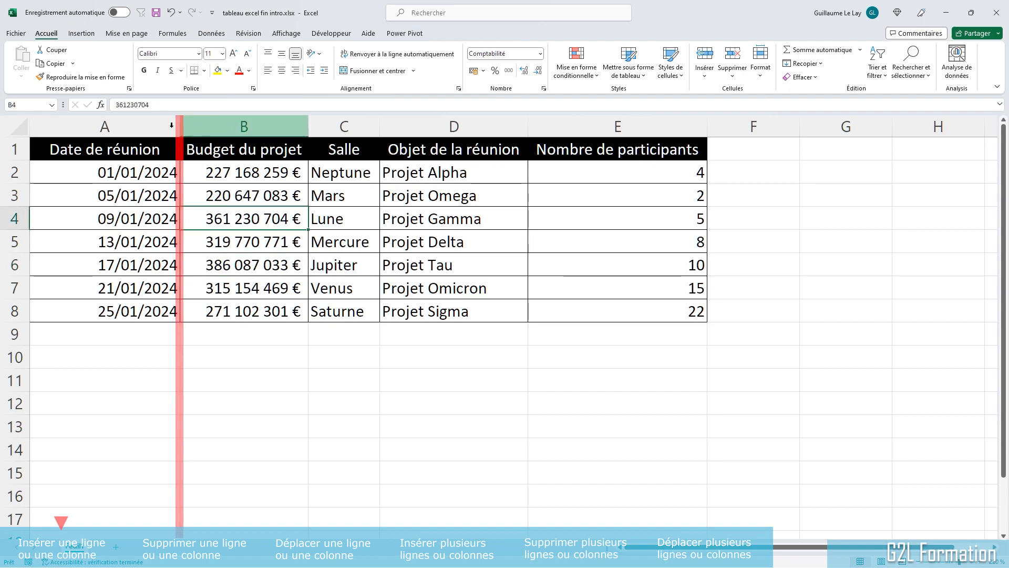
pyautogui.click(172, 125)
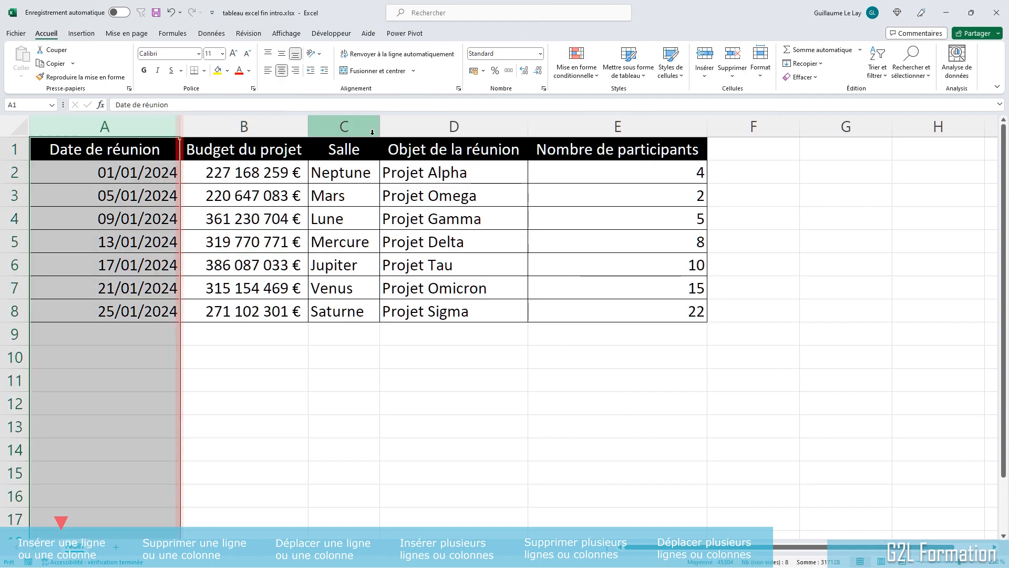
pyautogui.click(259, 128)
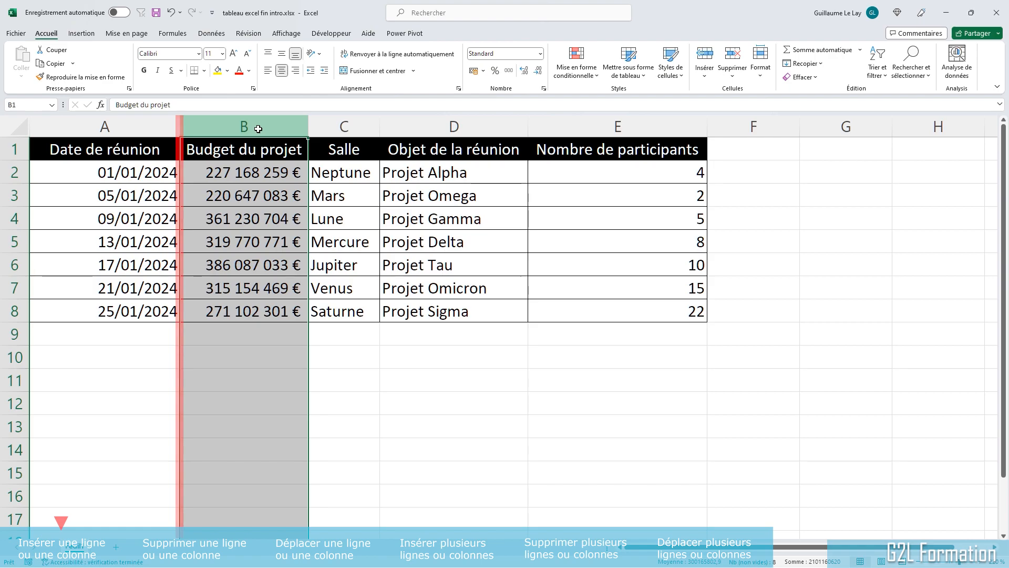
pyautogui.click(227, 218)
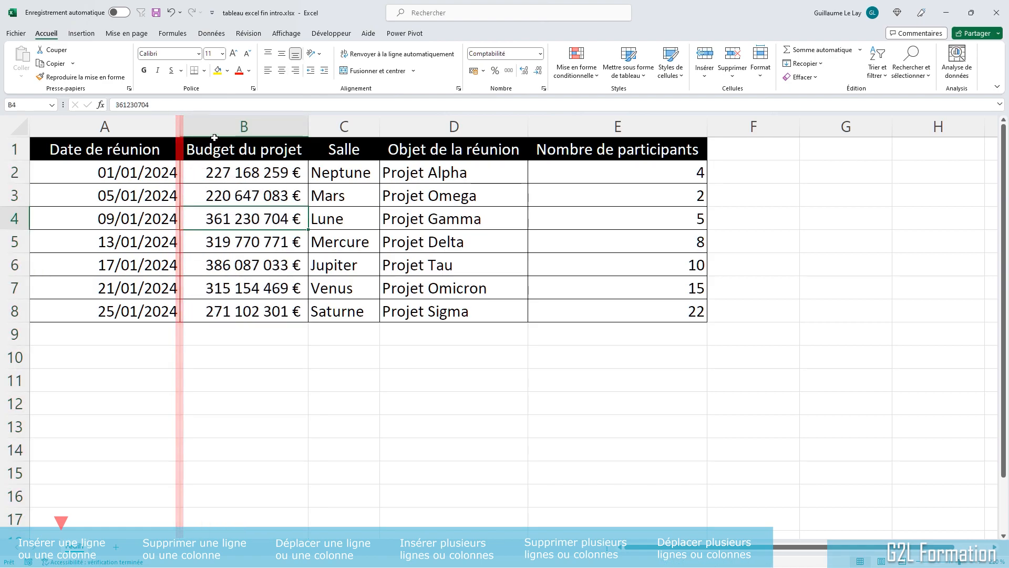
# Step: Insert a new column before Budget du projet and title it Durée prévue
pyautogui.rightClick(236, 124)
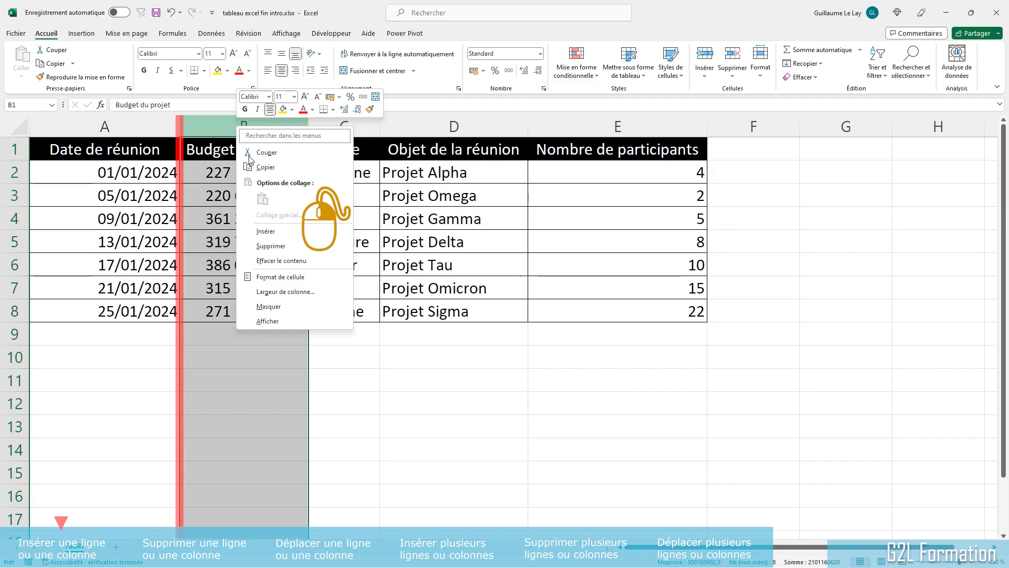
pyautogui.click(275, 234)
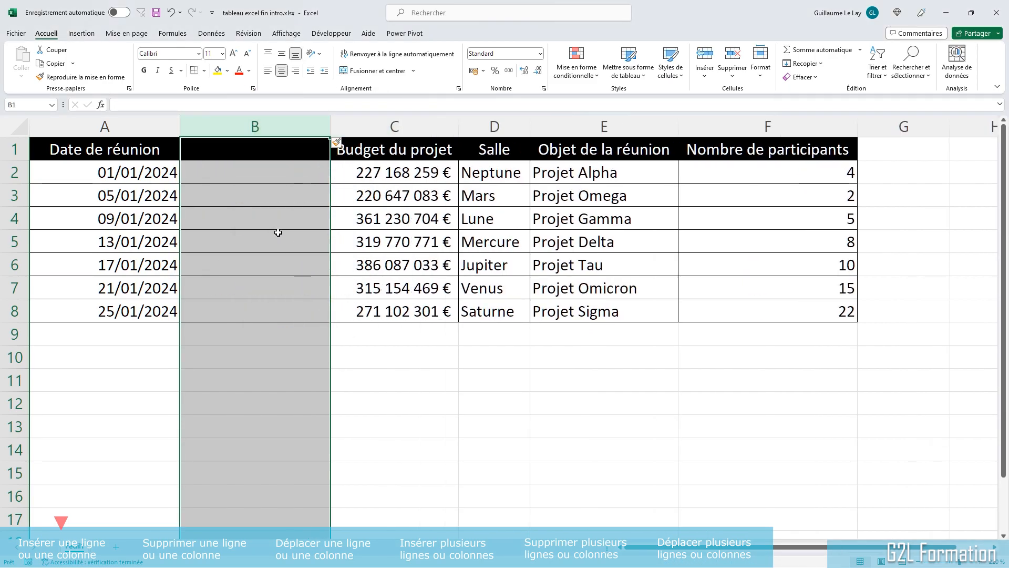
pyautogui.click(278, 233)
pyautogui.click(286, 150)
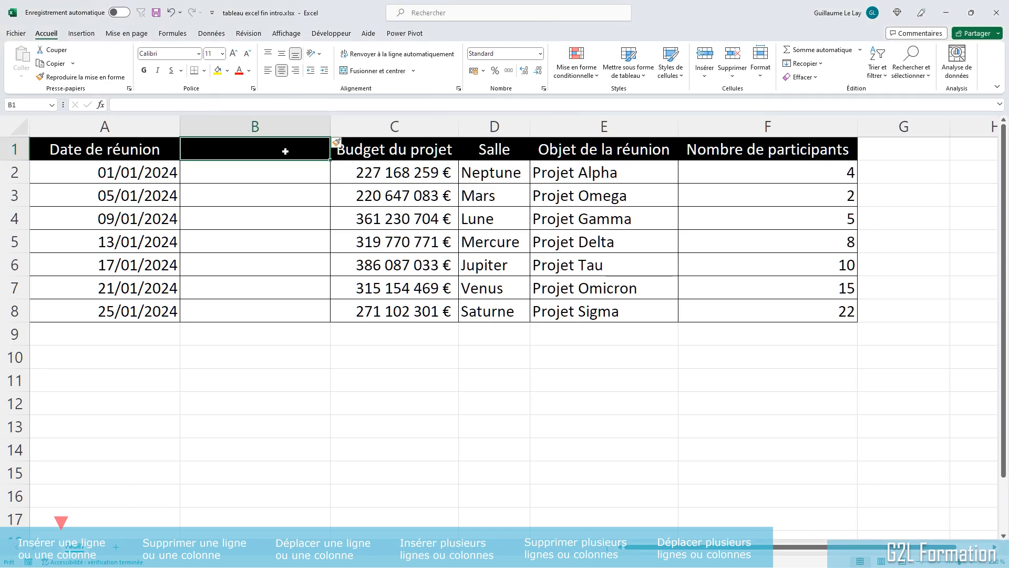
pyautogui.write('Durée prévue')
pyautogui.press('Return')
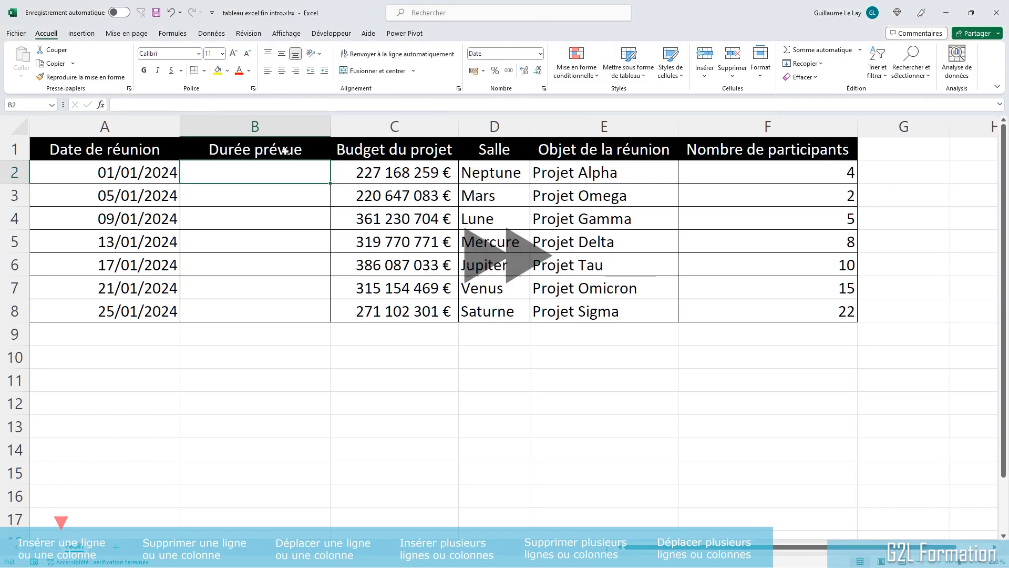
# Step: Fill the Durée prévue column with durations 1:00 through 7:00 for the seven meetings
pyautogui.write('1:00 2:00 3:00 4:00 5:00 6:00 ')
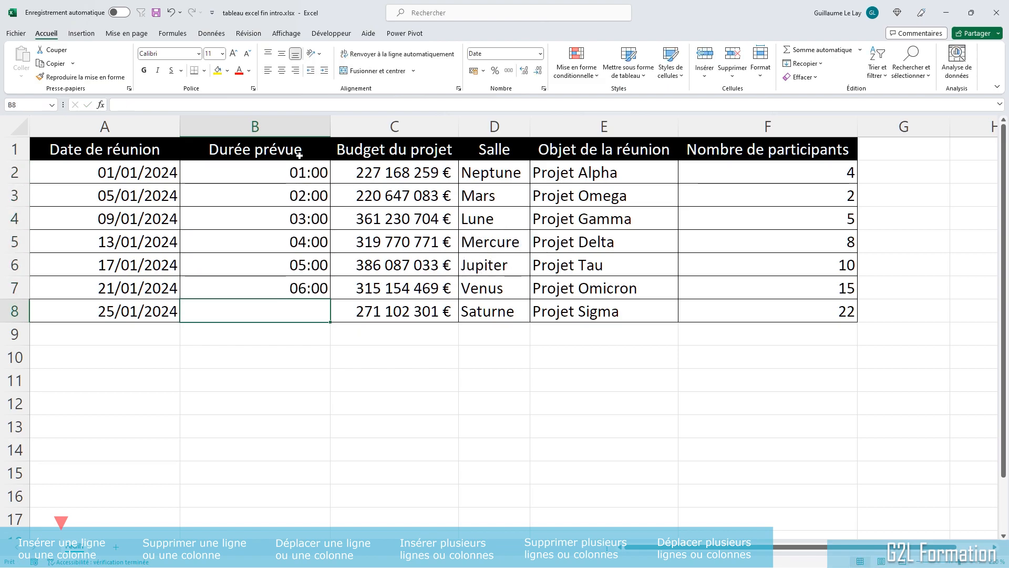
pyautogui.write('7:00')
pyautogui.press('Up')
pyautogui.press('Up')
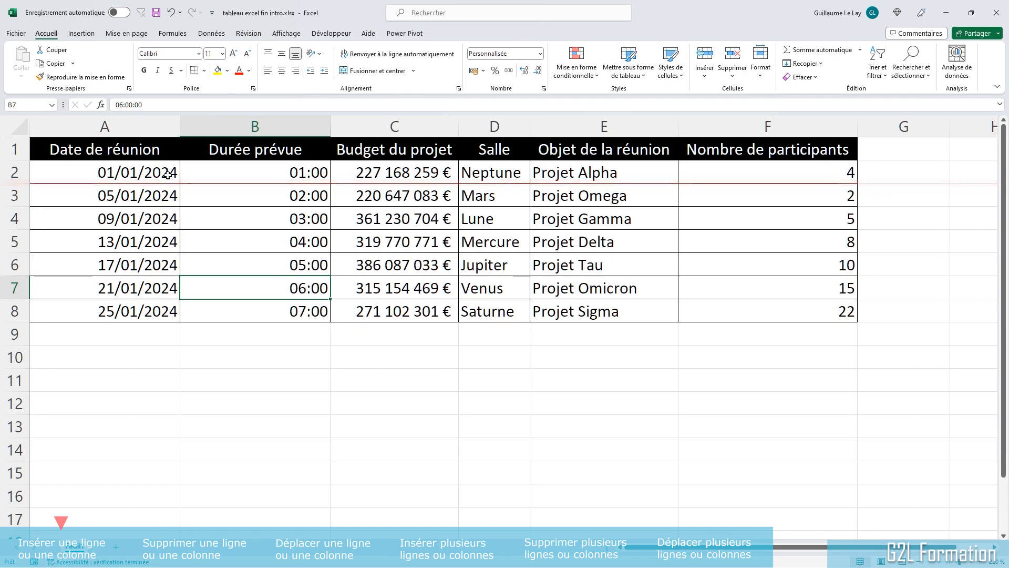
# Step: Insert a blank row above the 05/01/2024 meeting row
pyautogui.click(171, 195)
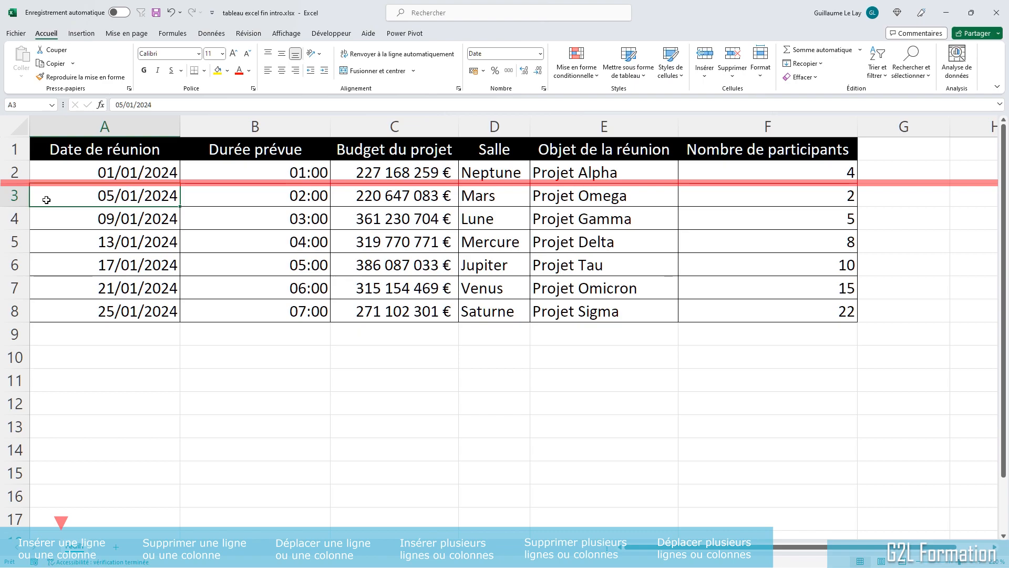
pyautogui.rightClick(11, 195)
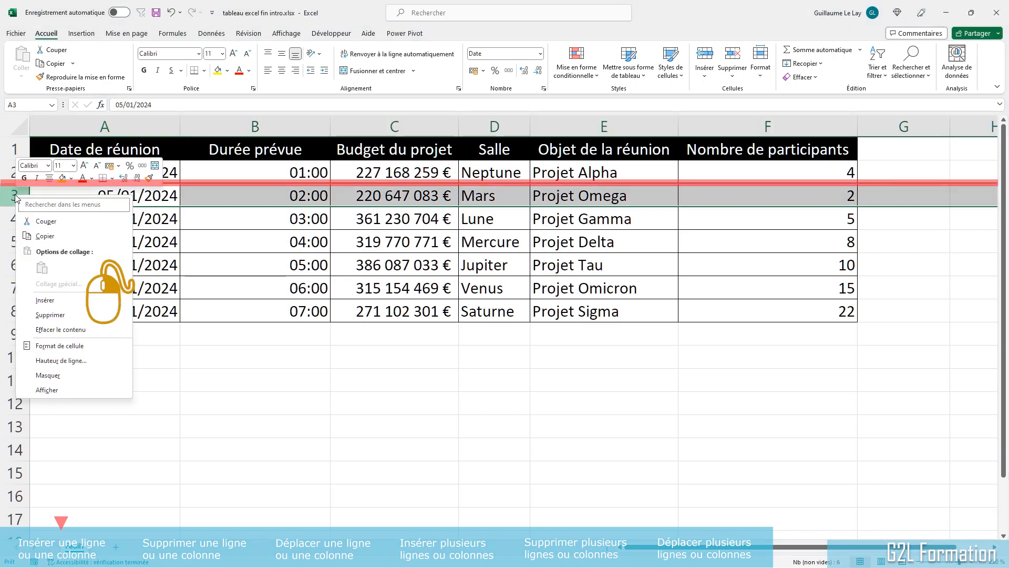
pyautogui.click(58, 300)
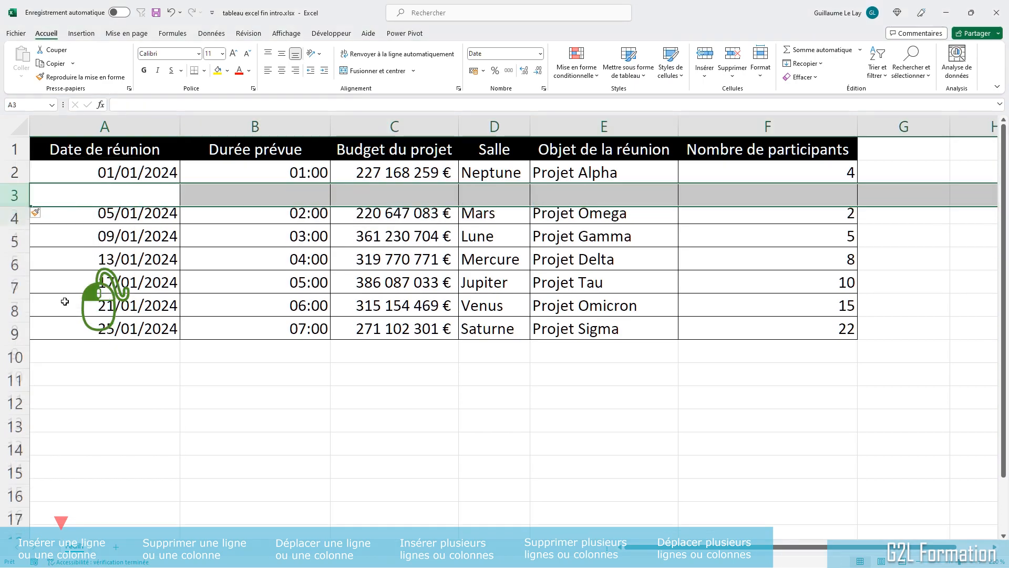
# Step: Enter 3/1 as the date and 1:30 as the duration in the new row 3
pyautogui.click(144, 263)
pyautogui.click(139, 171)
pyautogui.click(139, 219)
pyautogui.click(134, 200)
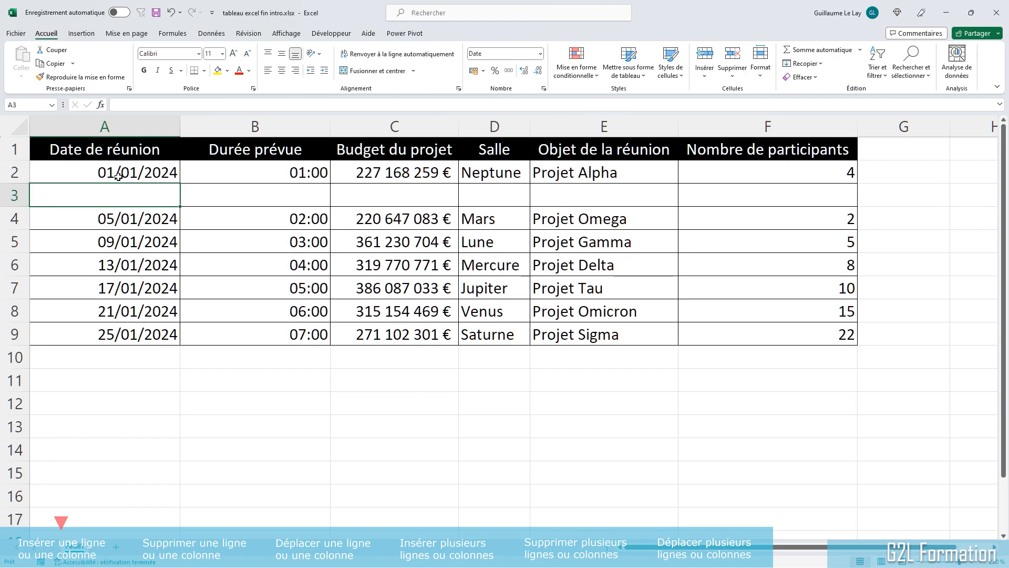
pyautogui.write('3/1')
pyautogui.press('Tab')
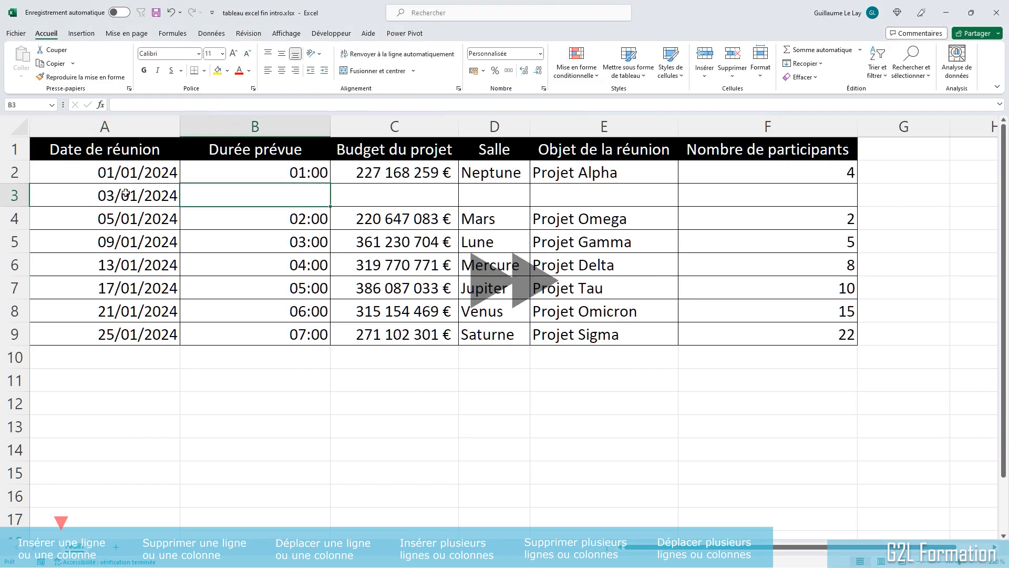
pyautogui.write('1:30')
pyautogui.press('Tab')
# Step: Complete row 3 with budget 235789456, room Neptne, object Projet Tau and 6 participants
pyautogui.write('235789456')
pyautogui.press('Tab')
pyautogui.write('Neptne')
pyautogui.press('Tab')
pyautogui.write('Projet Tau')
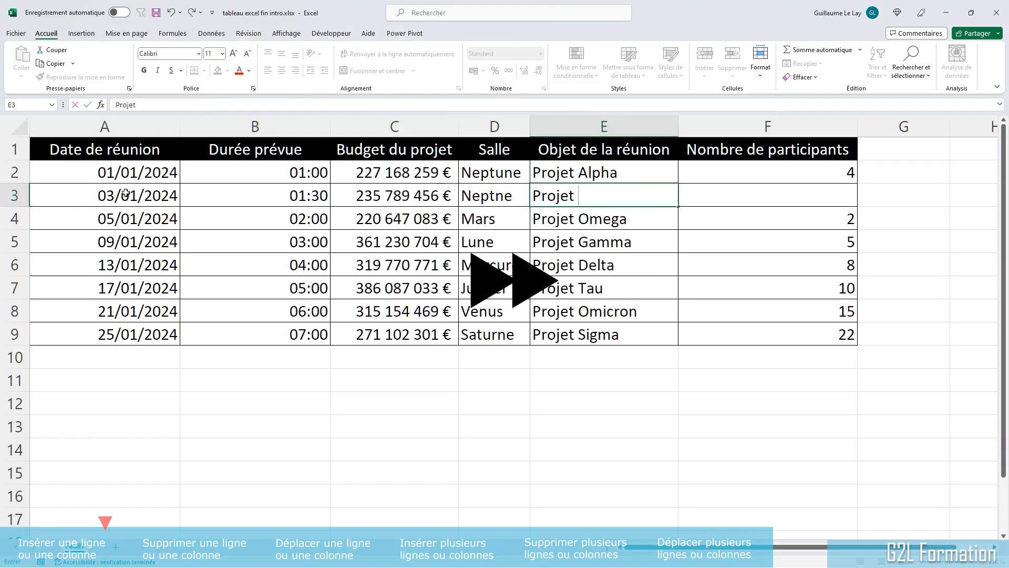
pyautogui.press('Tab')
pyautogui.write('6')
pyautogui.click(531, 297)
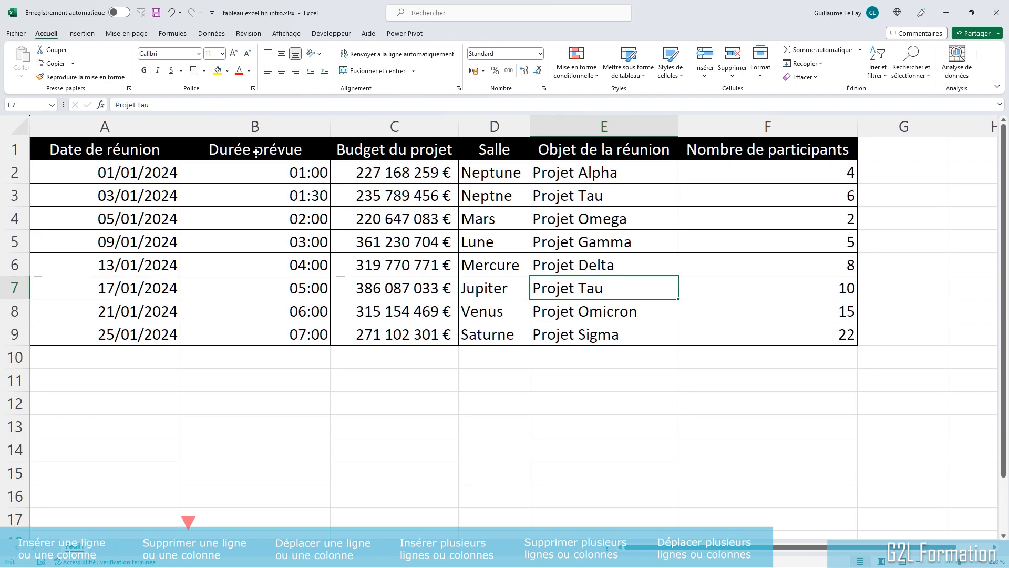
# Step: Delete the entire Durée prévue column
pyautogui.rightClick(266, 125)
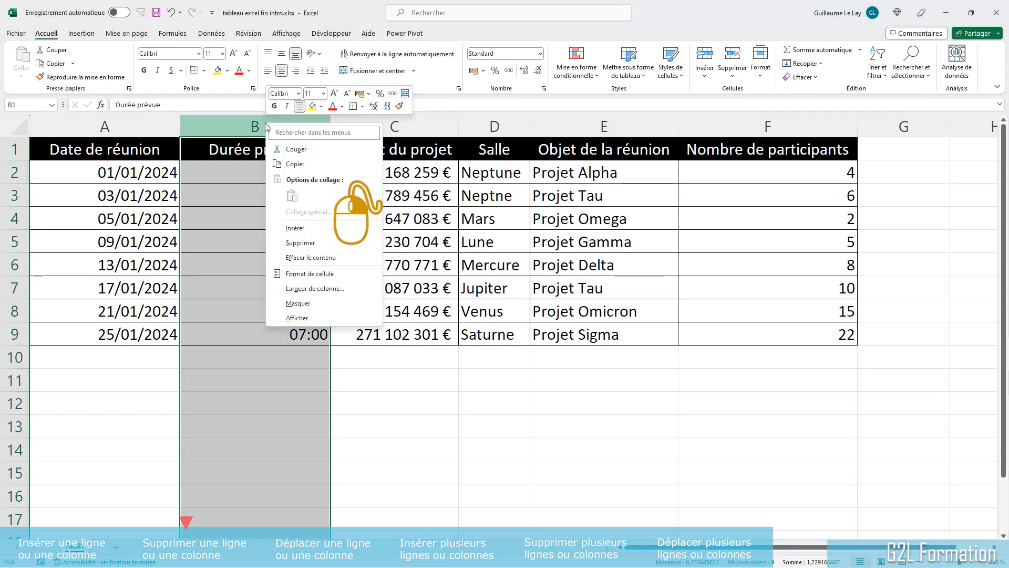
pyautogui.click(298, 243)
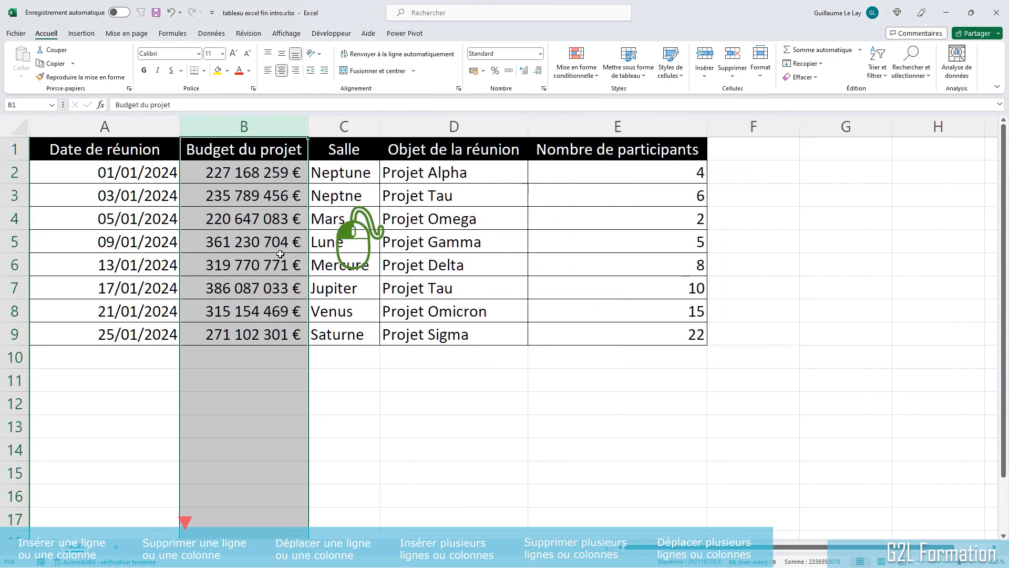
# Step: Delete the entire row 3 holding the 03/01/2024 meeting
pyautogui.rightClick(5, 195)
pyautogui.click(52, 316)
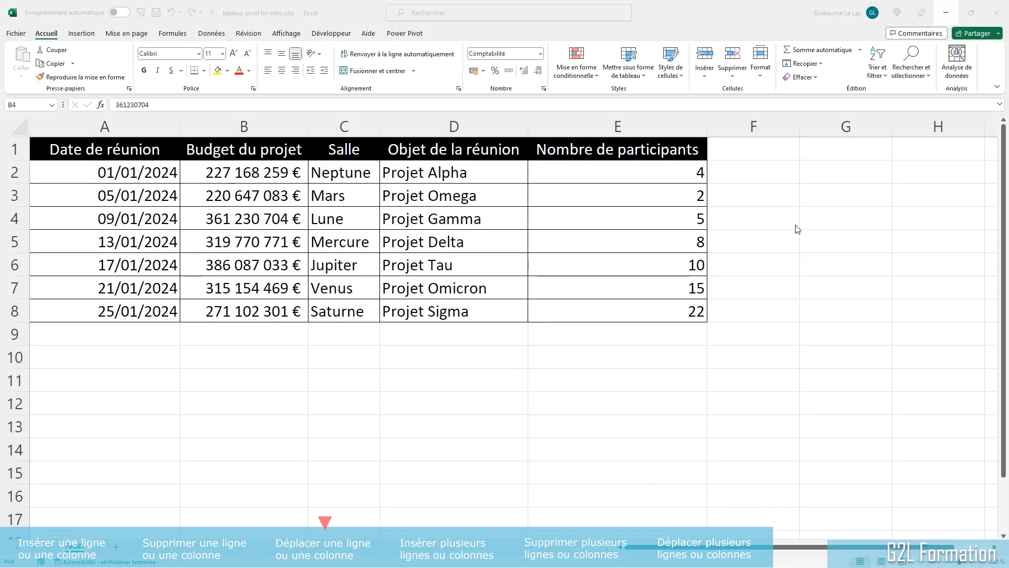
# Step: Move the Budget du projet column so it sits just before the Nombre de participants column
pyautogui.click(792, 228)
pyautogui.click(531, 226)
pyautogui.click(281, 220)
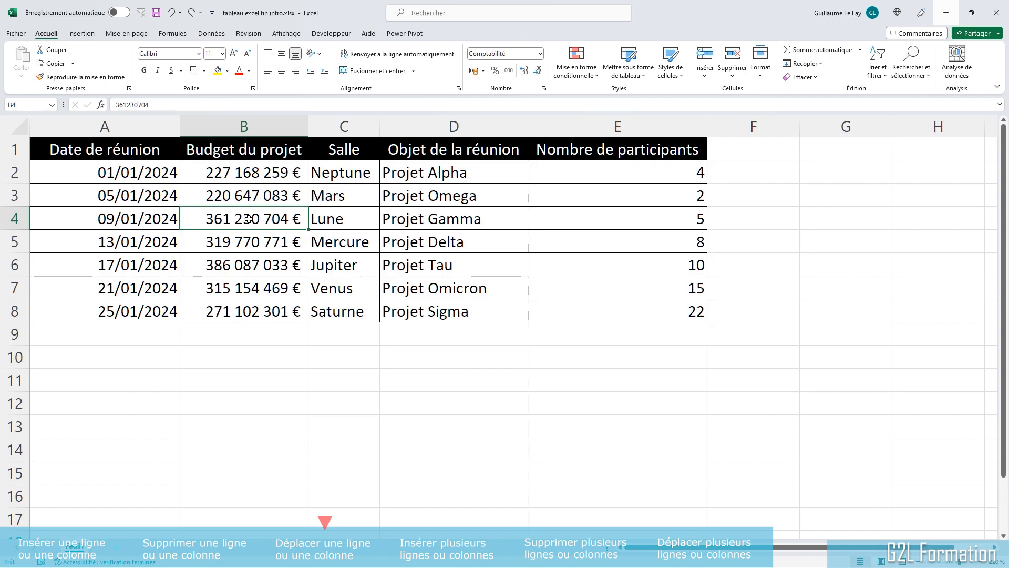
pyautogui.click(259, 124)
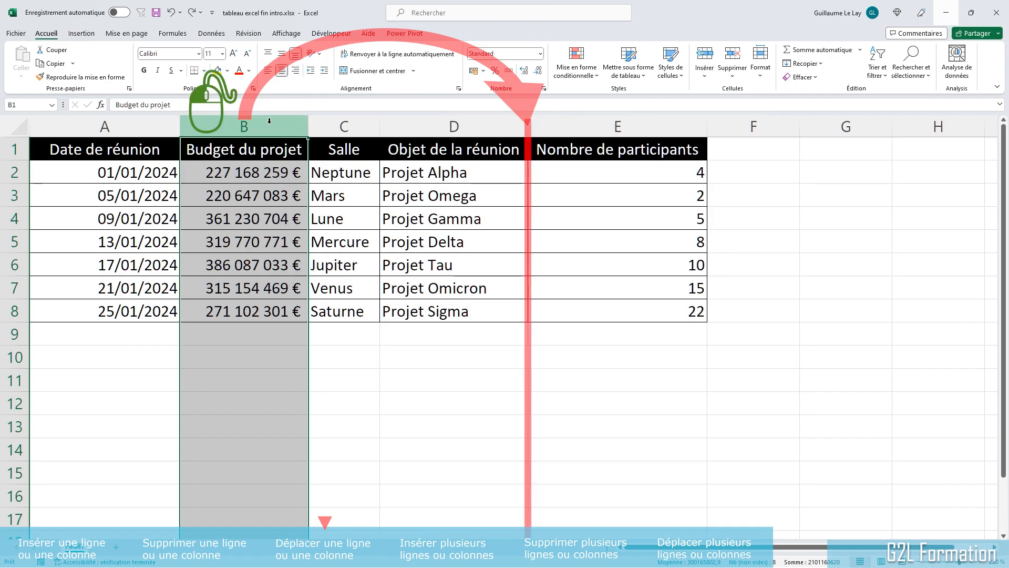
pyautogui.hotkey('ctrl', 'x')
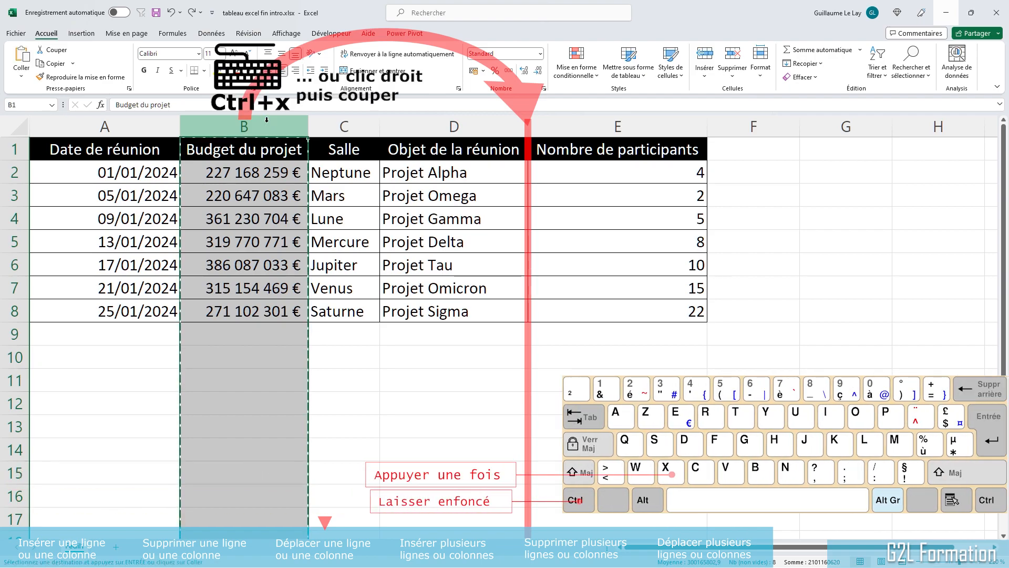
pyautogui.click(571, 178)
pyautogui.click(524, 228)
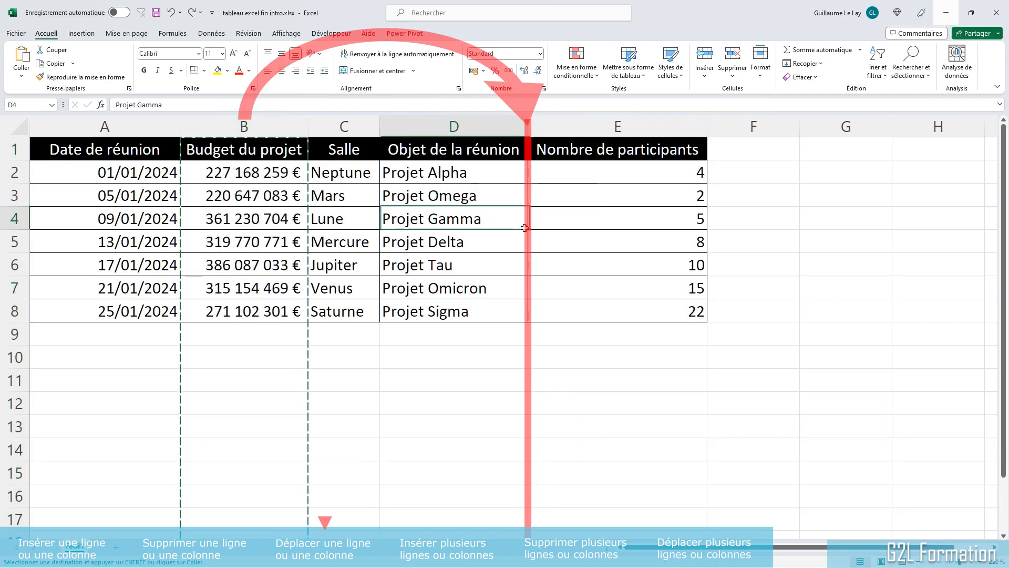
pyautogui.click(579, 211)
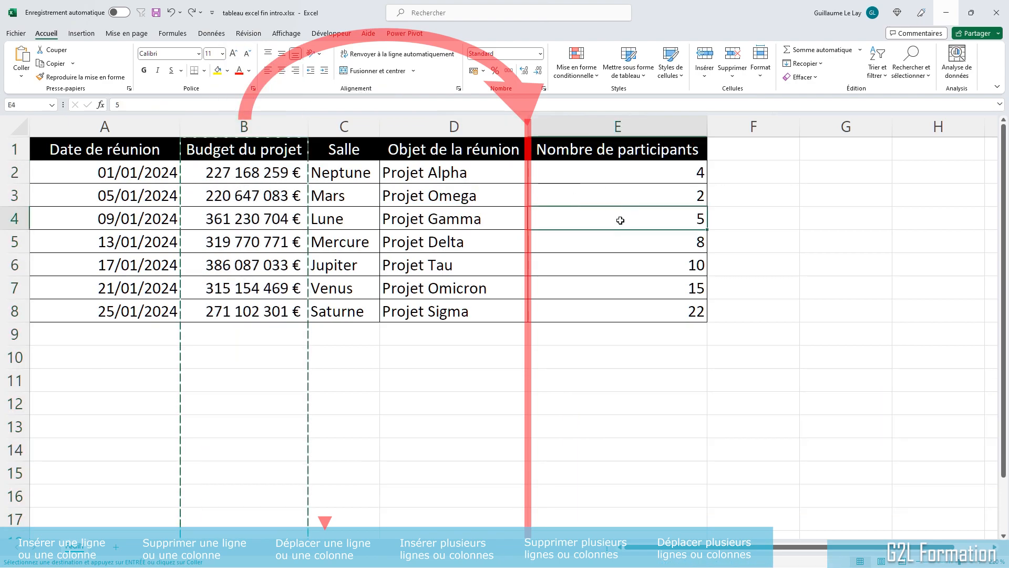
pyautogui.rightClick(602, 127)
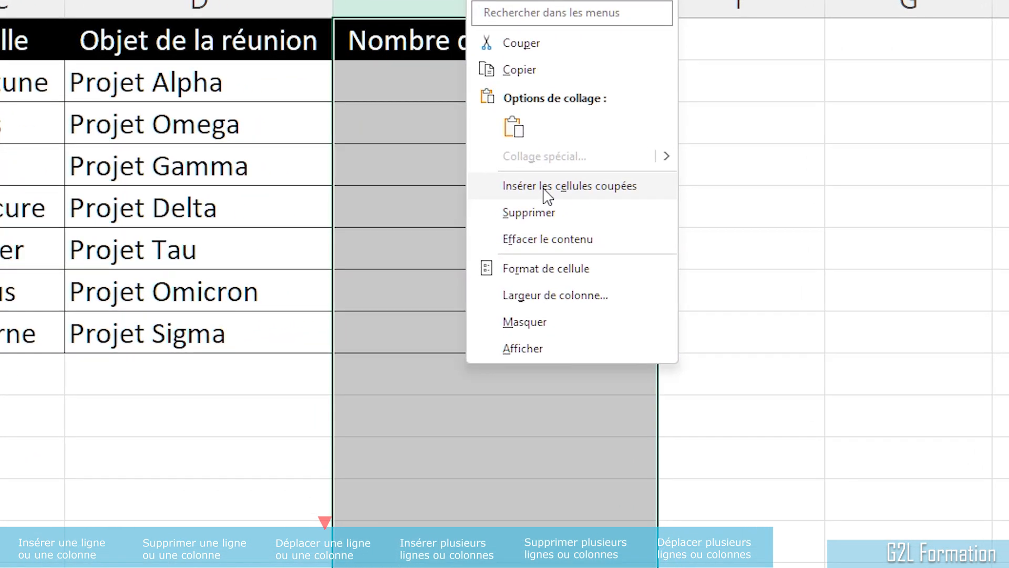
pyautogui.click(625, 191)
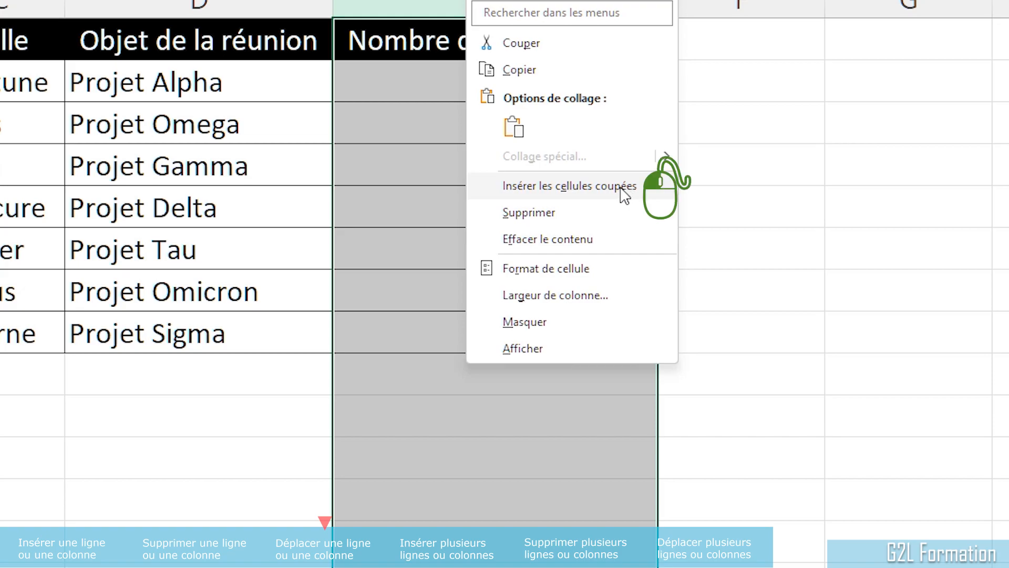
pyautogui.click(611, 176)
pyautogui.click(294, 152)
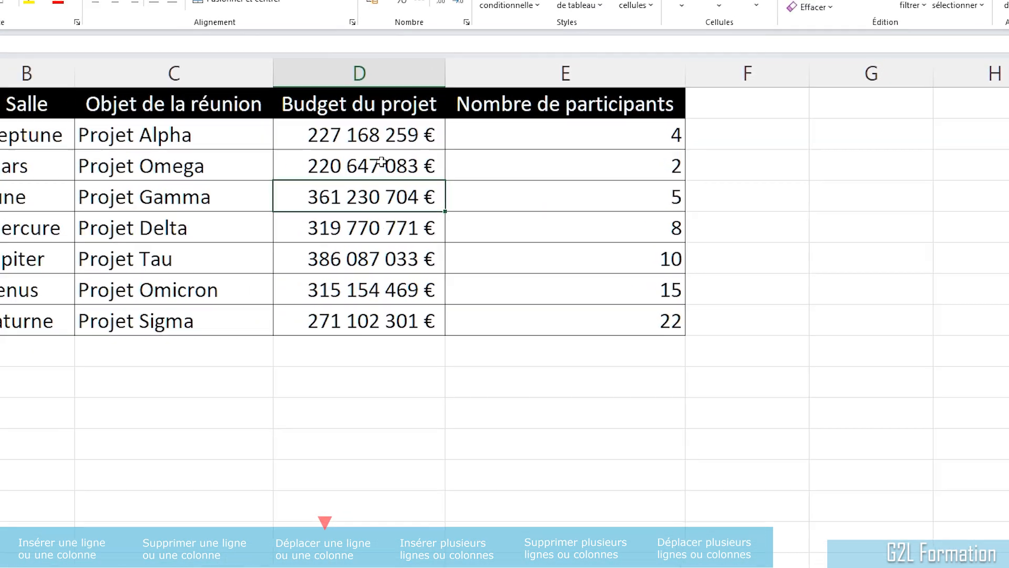
pyautogui.click(258, 119)
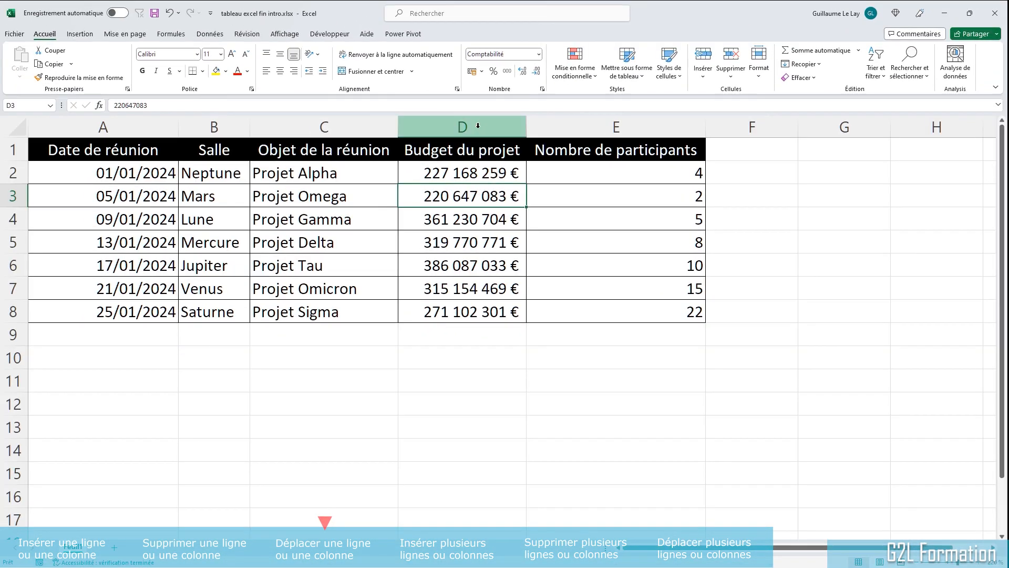
pyautogui.click(478, 125)
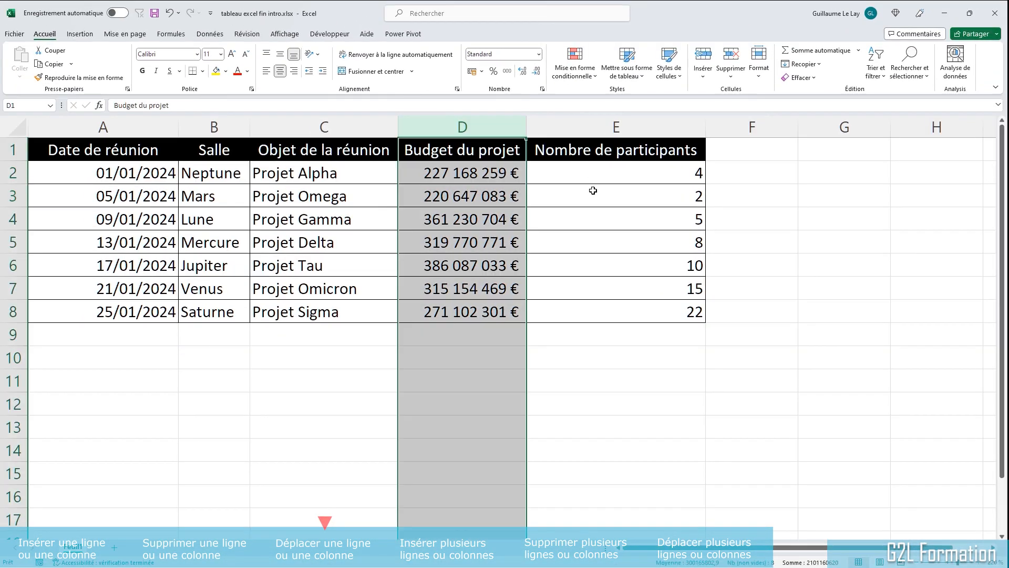
pyautogui.click(572, 148)
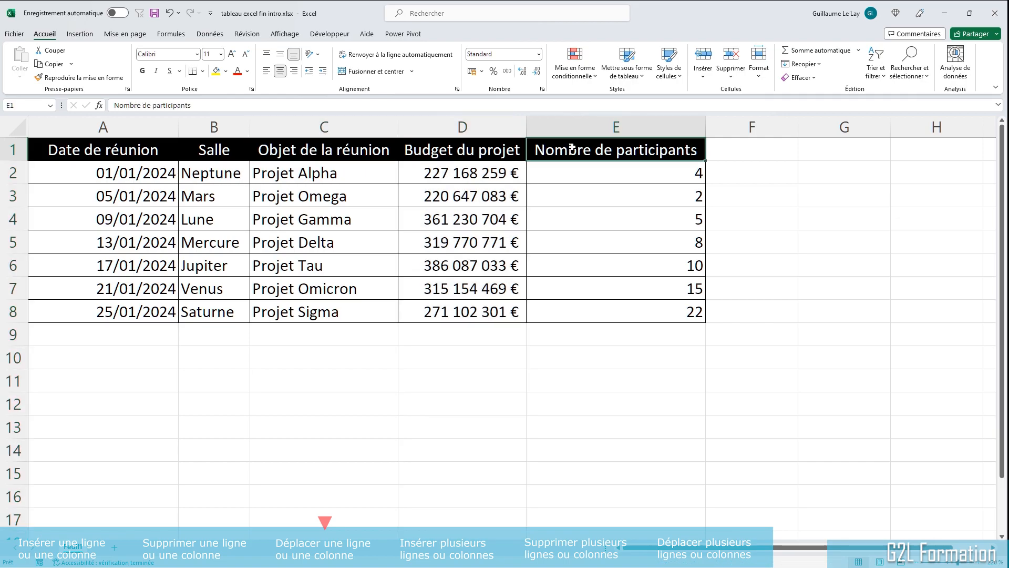
pyautogui.click(608, 215)
pyautogui.click(72, 198)
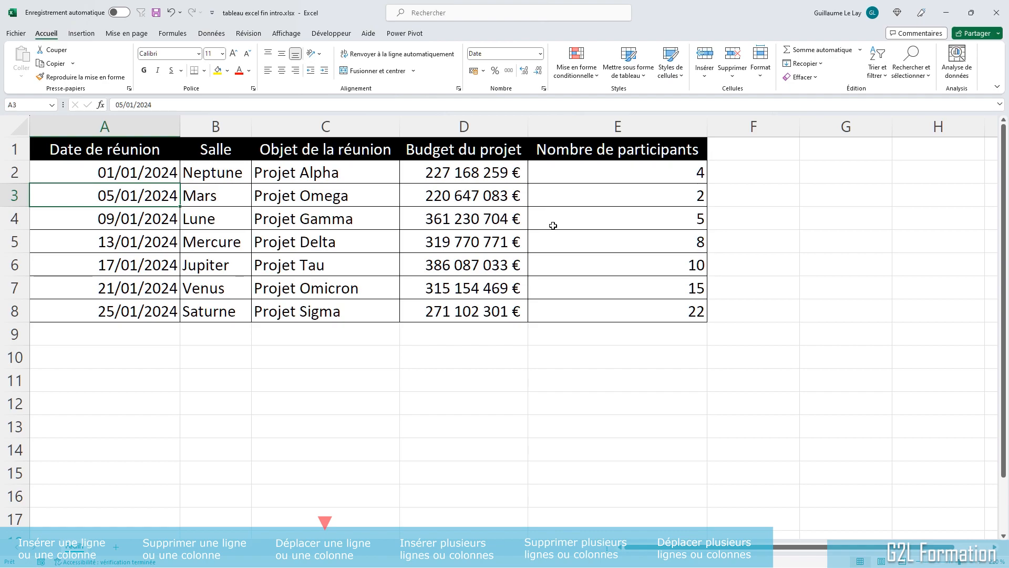
# Step: Change the row 3 date to 10/01/2024 and move that row below the 09/01/2024 row
pyautogui.write('10/1/2024')
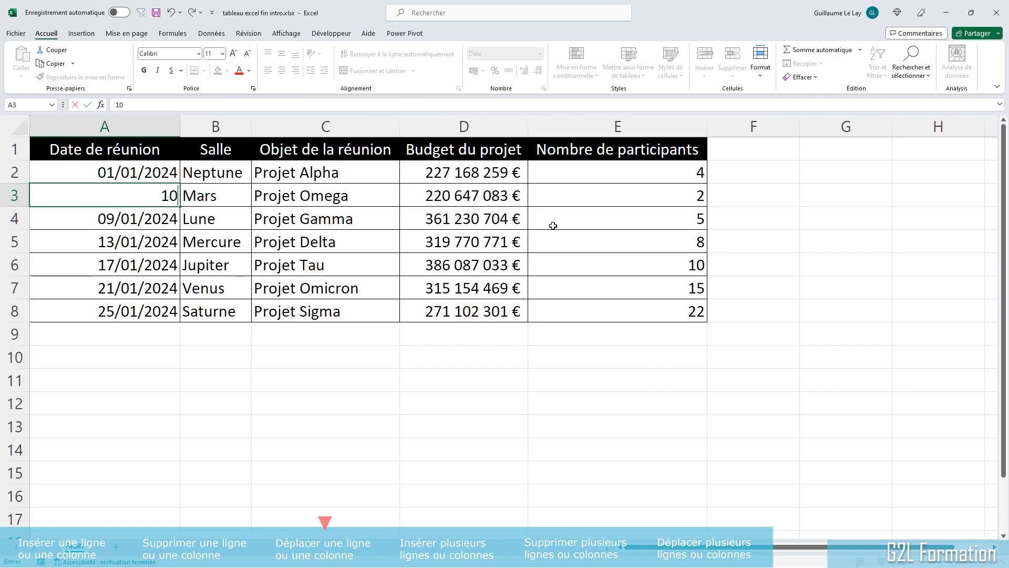
pyautogui.press('Return')
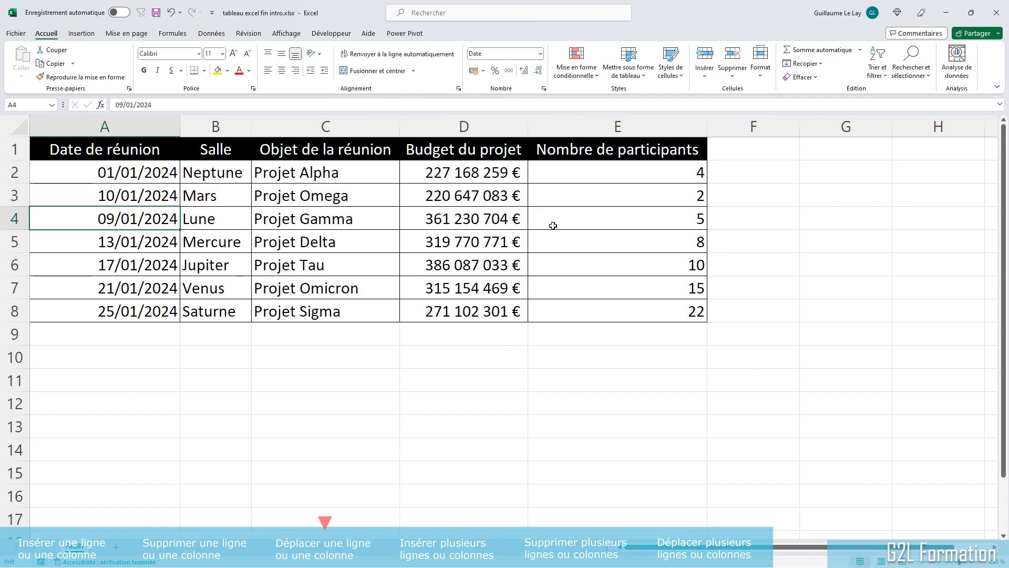
pyautogui.click(2, 194)
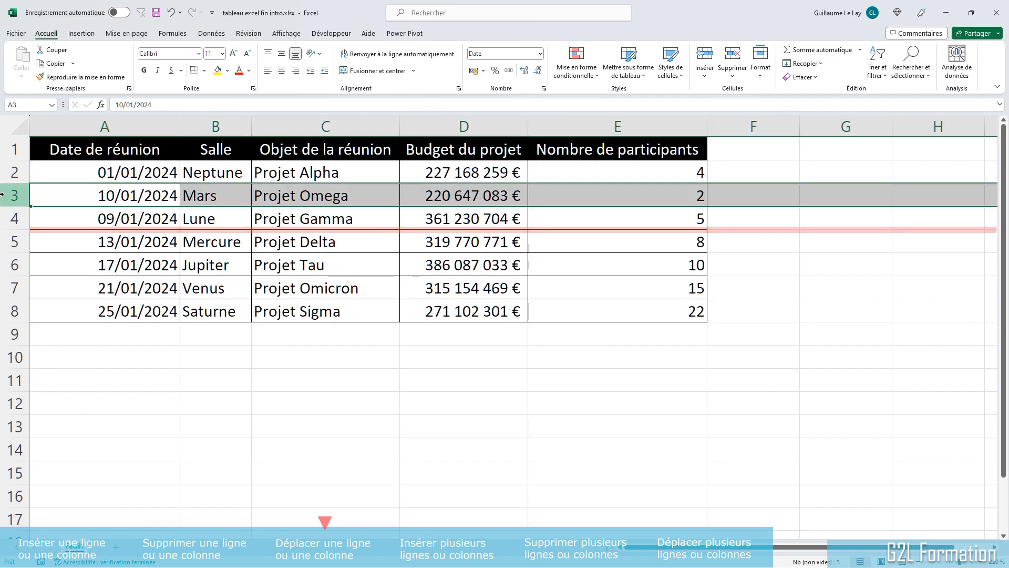
pyautogui.moveTo(7, 218)
pyautogui.mouseDown()
pyautogui.moveTo(8, 242)
pyautogui.moveTo(7, 223)
pyautogui.mouseUp()
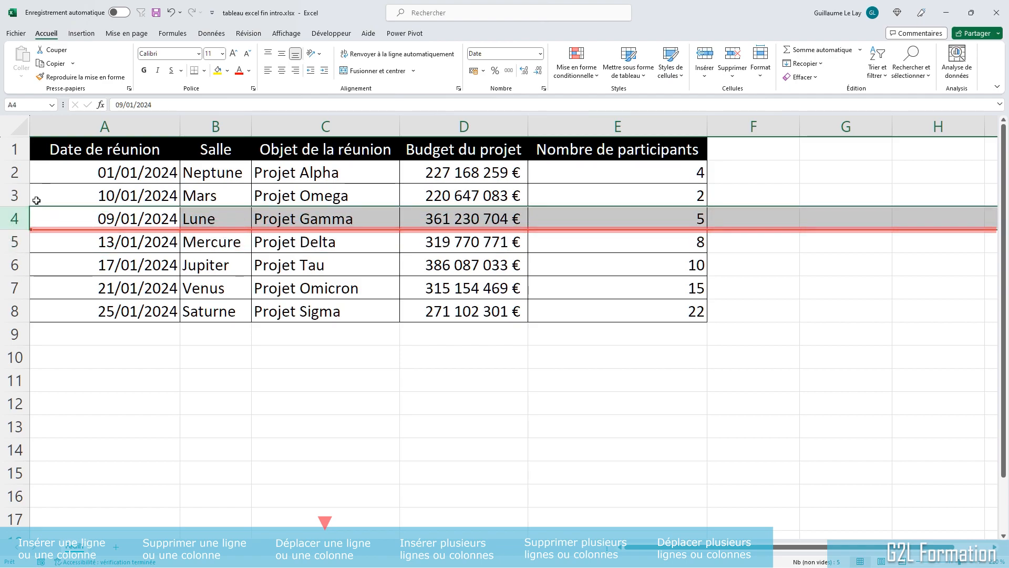
pyautogui.click(8, 195)
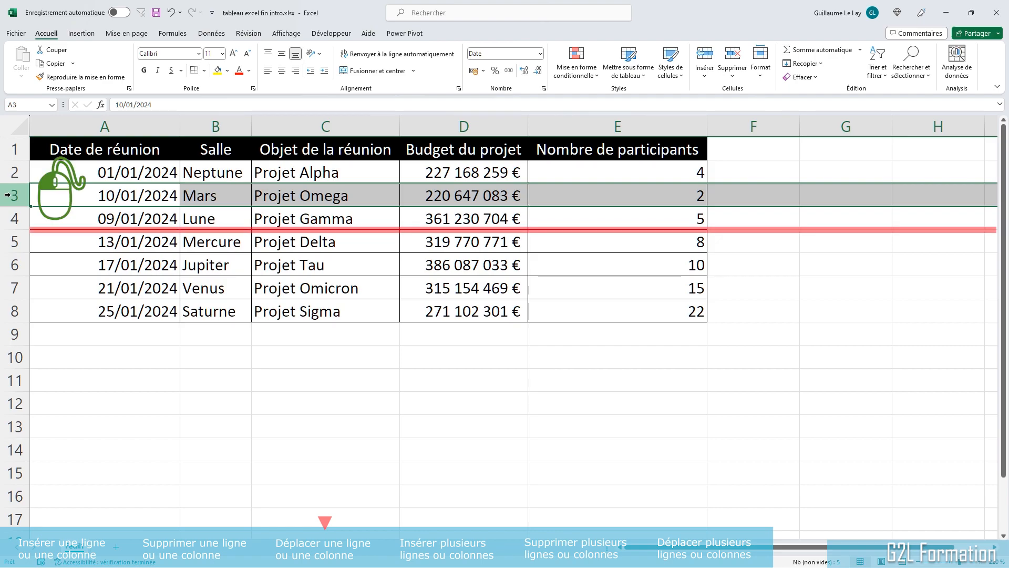
pyautogui.hotkey('ctrl', 'x')
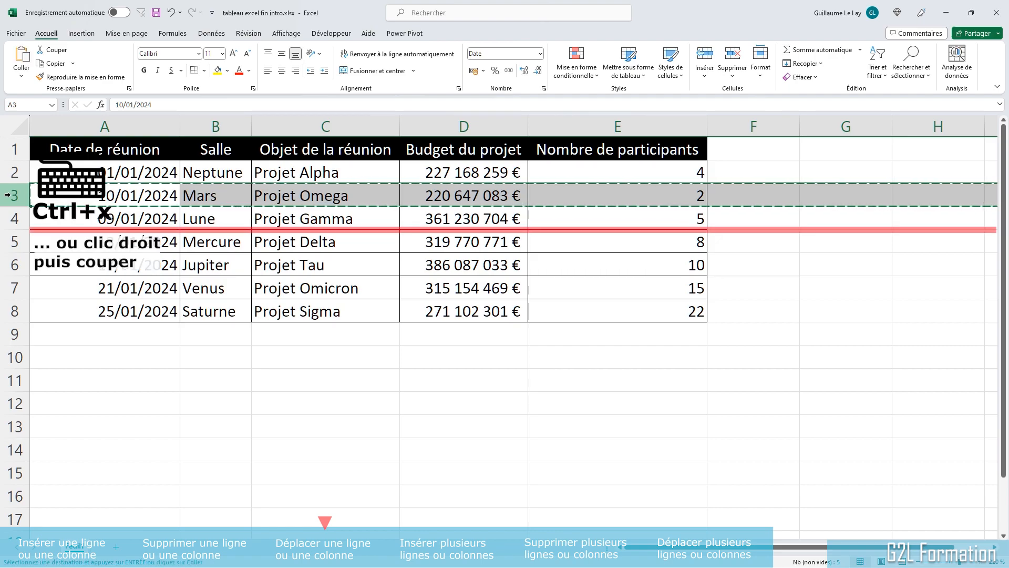
pyautogui.rightClick(10, 241)
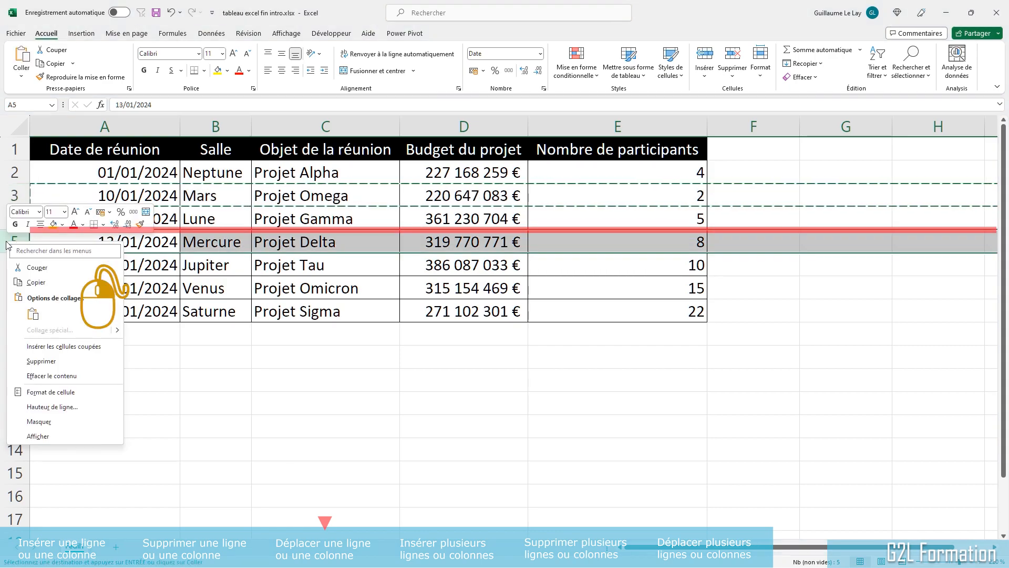
pyautogui.click(98, 350)
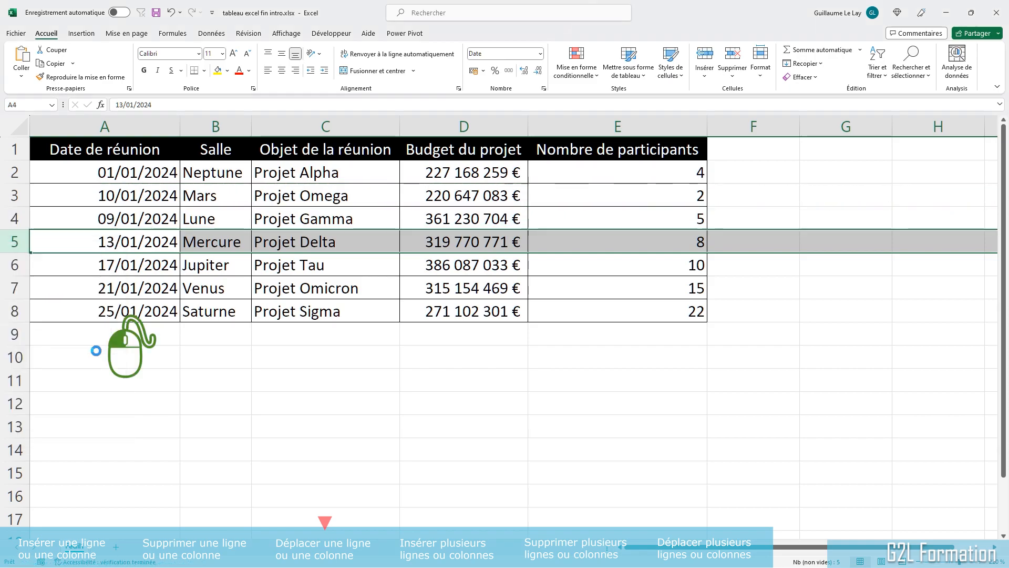
pyautogui.click(134, 194)
pyautogui.click(132, 219)
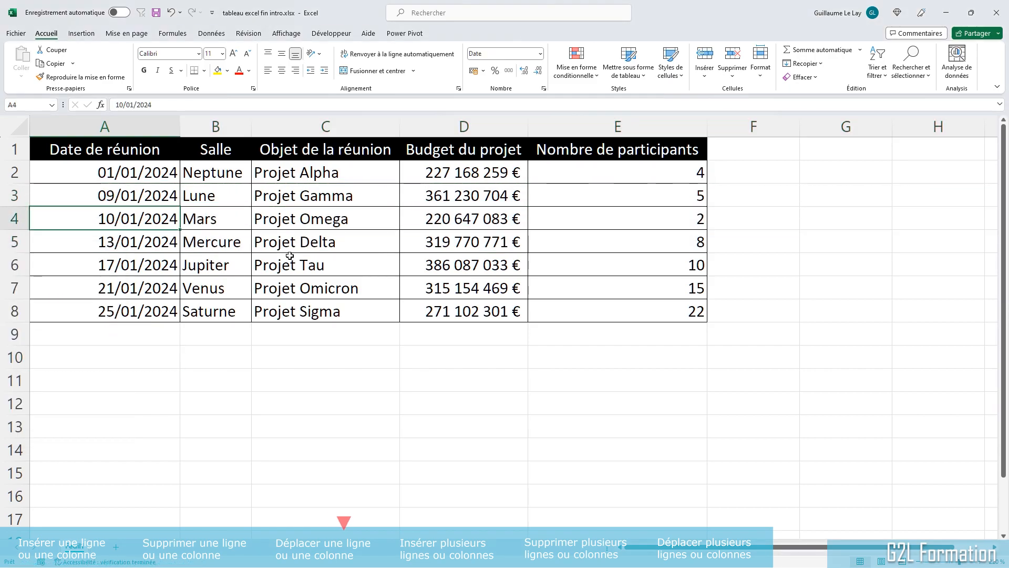
pyautogui.hotkey('ctrl', 'Home')
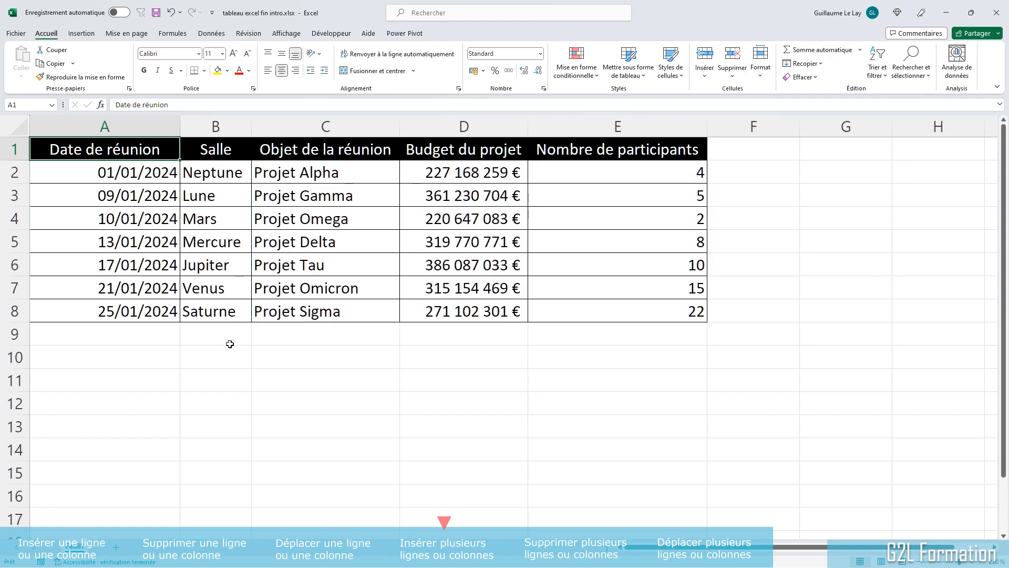
pyautogui.click(230, 343)
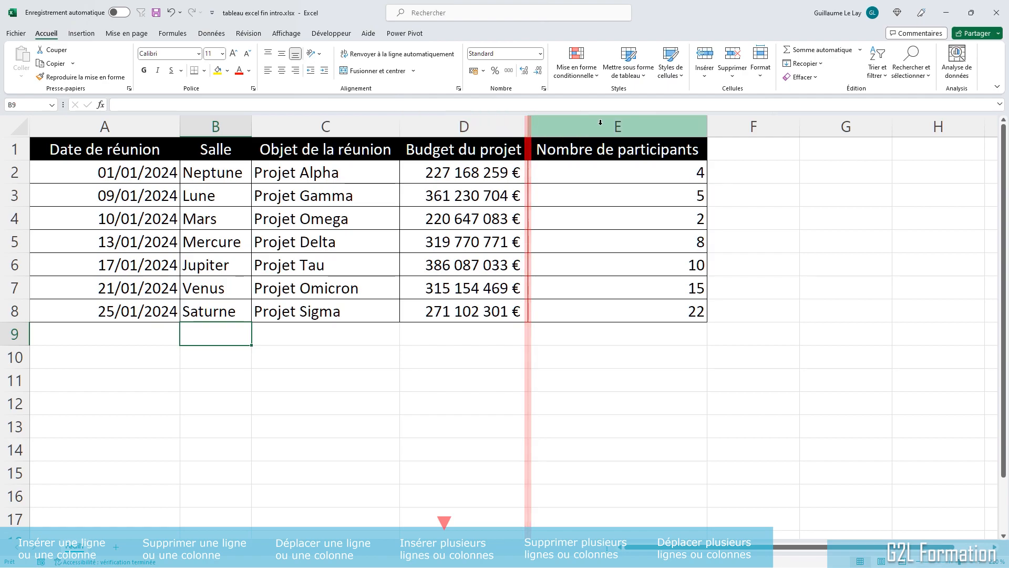
# Step: Insert two empty columns just before the Nombre de participants column
pyautogui.moveTo(592, 121); pyautogui.dragTo(752, 123)
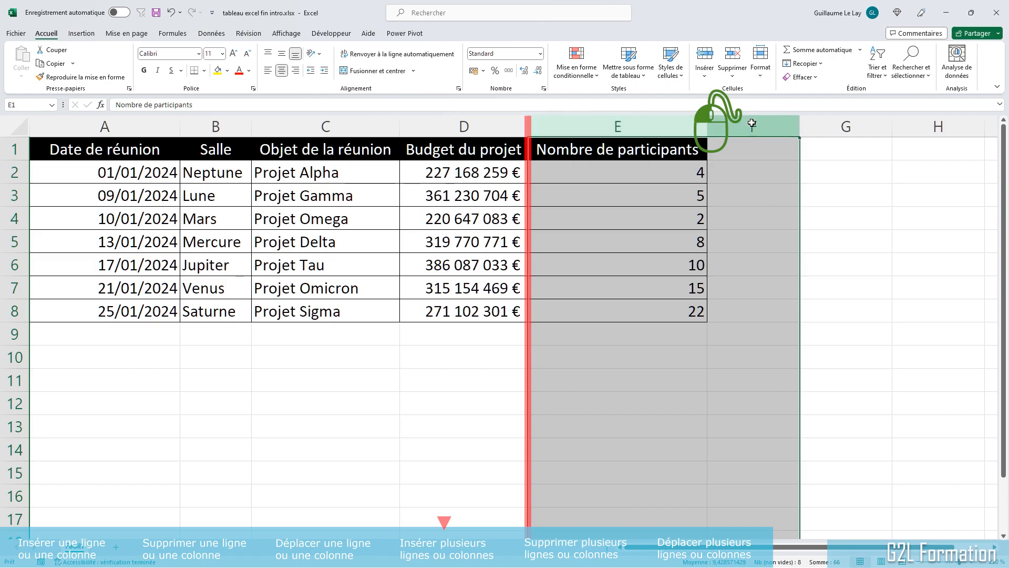
pyautogui.rightClick(754, 124)
pyautogui.click(782, 228)
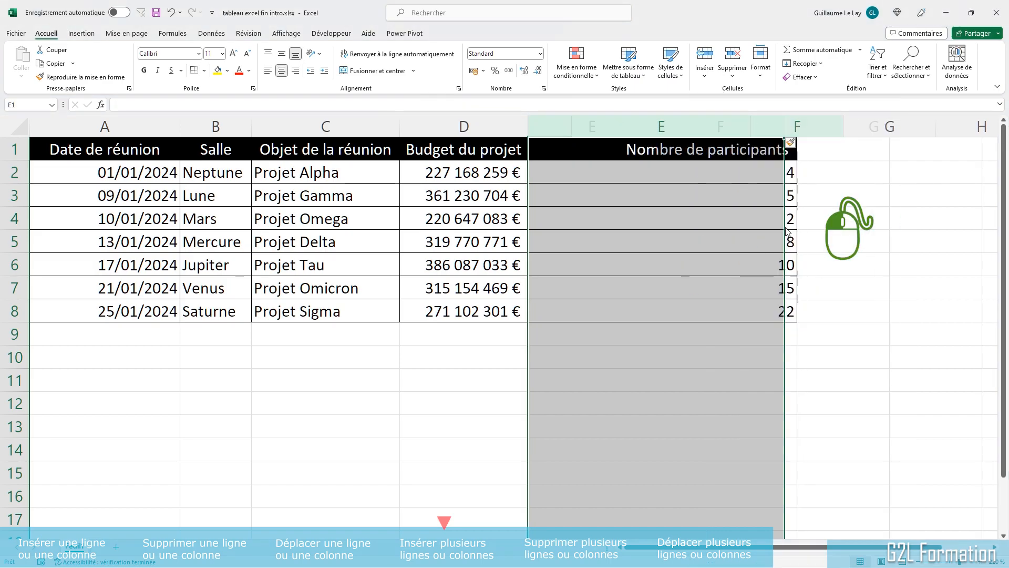
# Step: Insert two empty rows above the 10/01/2024 meeting row
pyautogui.click(40, 203)
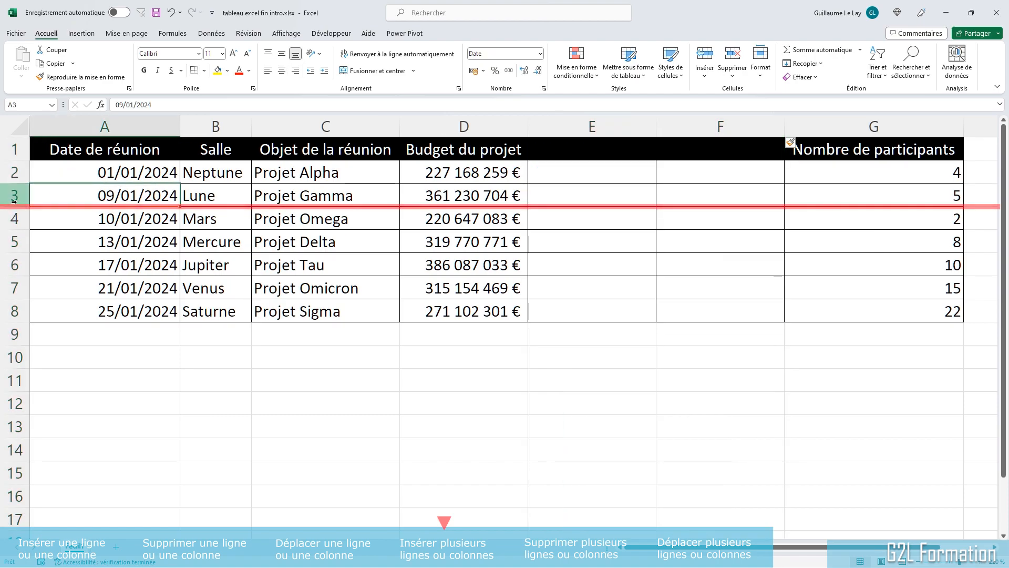
pyautogui.hotkey('shift', 'space')
pyautogui.click(13, 218)
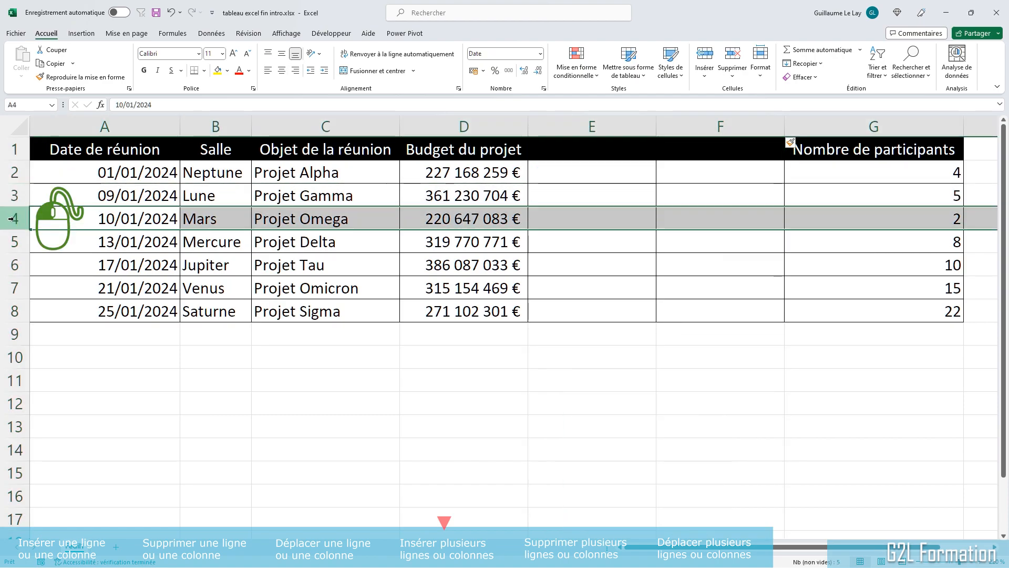
pyautogui.moveTo(9, 218); pyautogui.dragTo(11, 242)
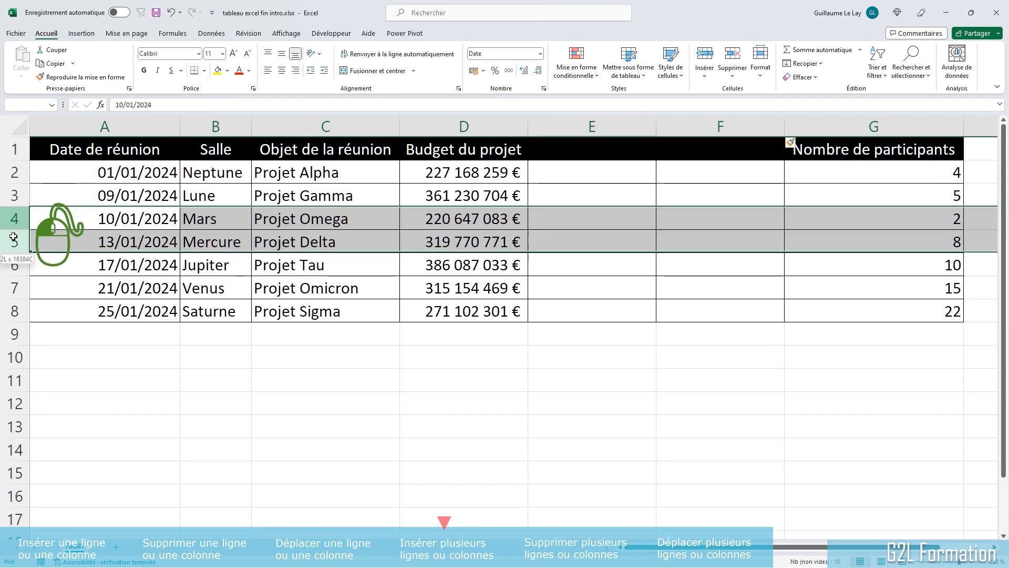
pyautogui.rightClick(17, 222)
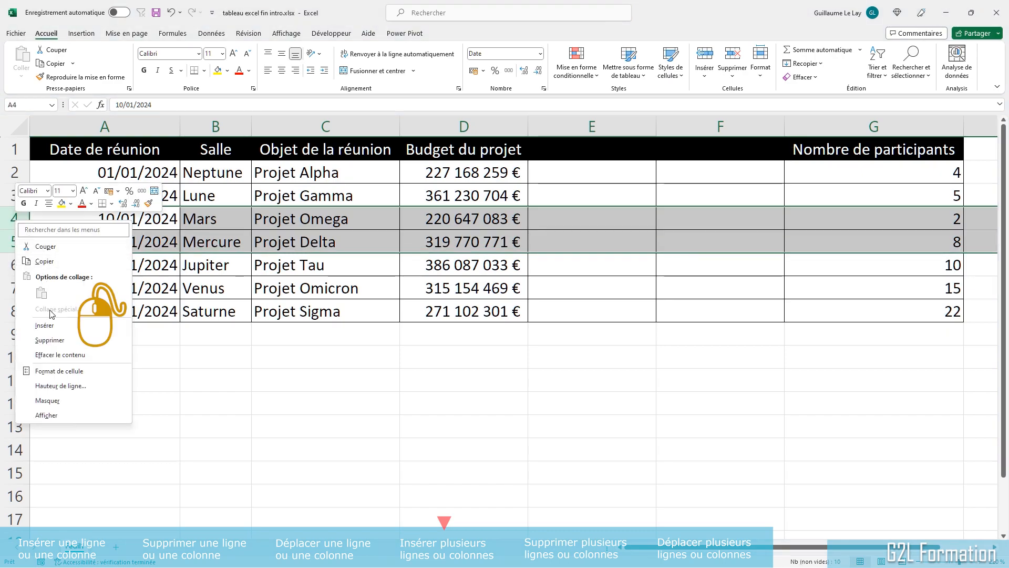
pyautogui.click(44, 325)
# Step: Delete the two empty columns E and F in front of Nombre de participants
pyautogui.click(407, 342)
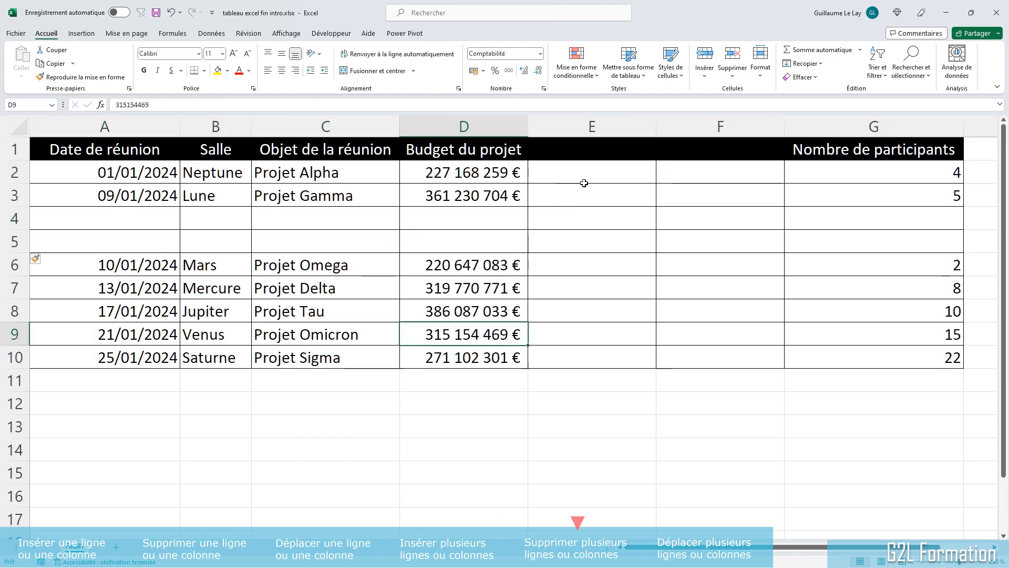
pyautogui.moveTo(602, 127); pyautogui.dragTo(708, 125)
pyautogui.rightClick(708, 124)
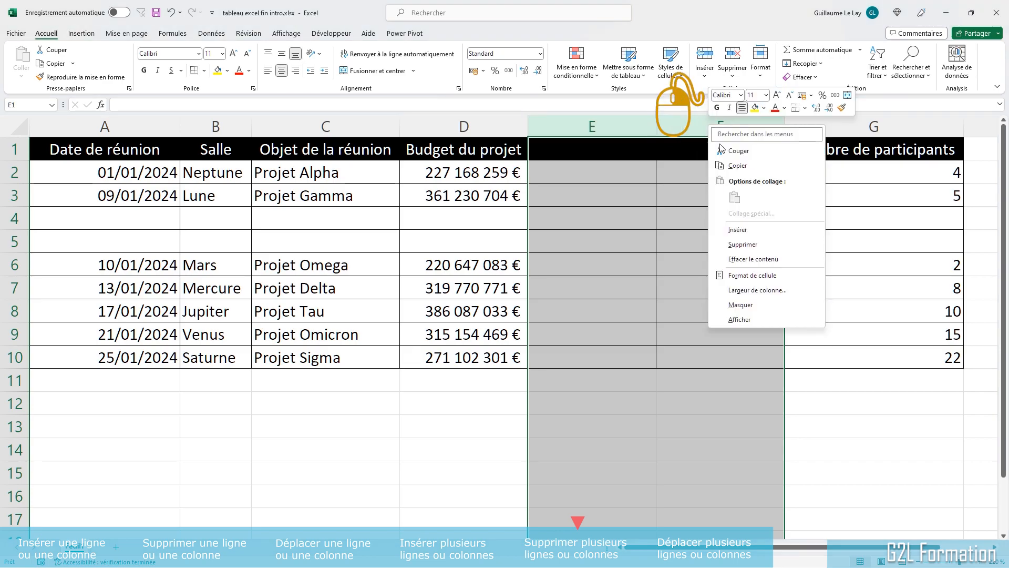
pyautogui.click(746, 244)
# Step: Delete the two empty rows 4 and 5 above the 10/01/2024 meeting
pyautogui.moveTo(8, 218); pyautogui.dragTo(9, 240)
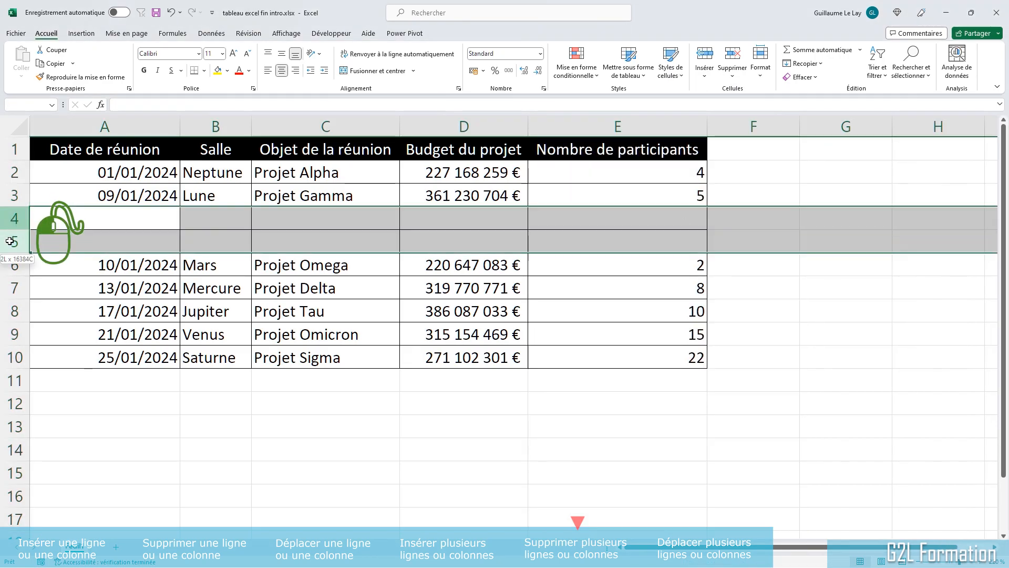
pyautogui.rightClick(8, 216)
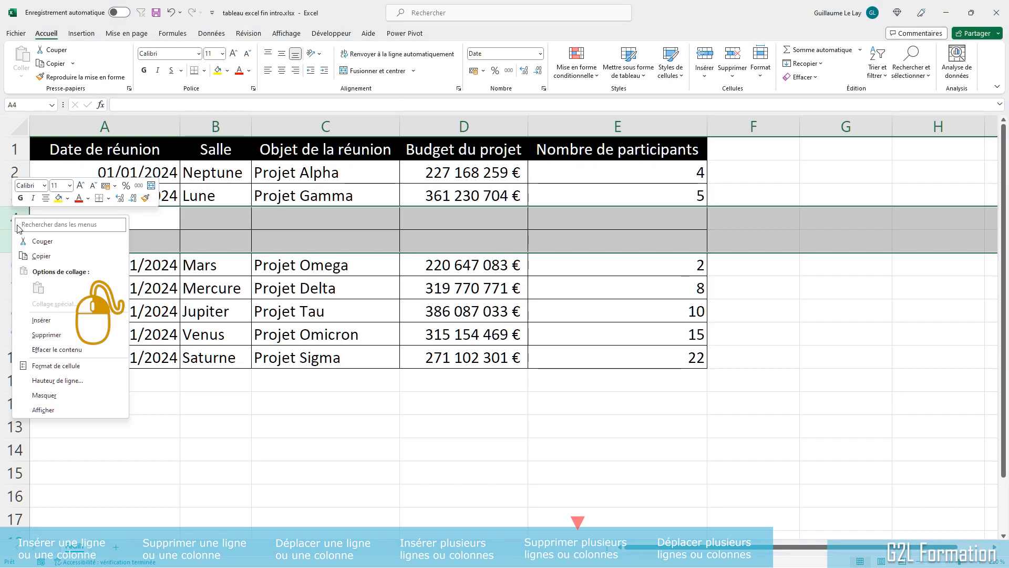
pyautogui.click(42, 321)
pyautogui.click(235, 225)
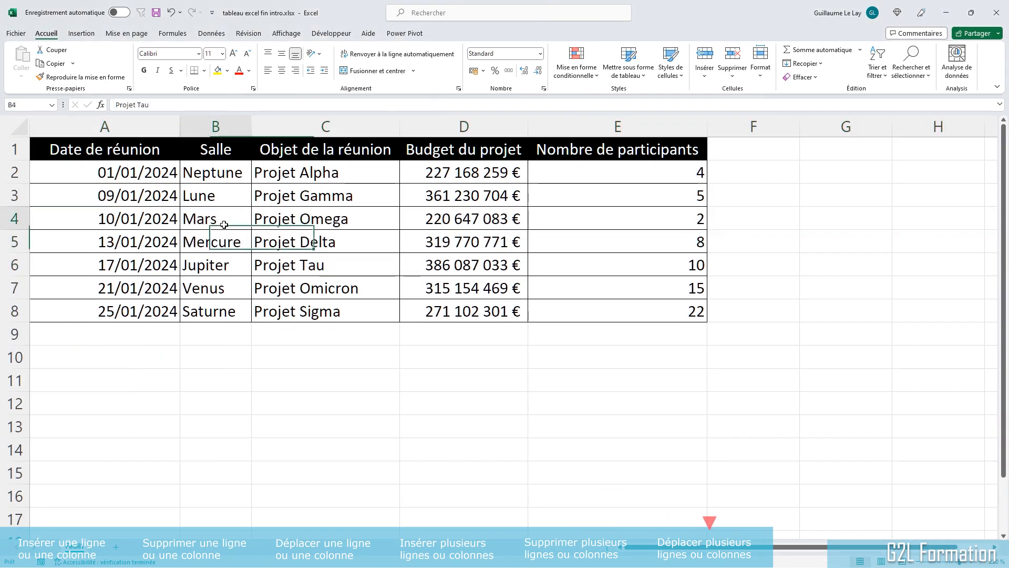
# Step: Move the Salle and Objet de la réunion columns together so they sit just before Nombre de participants
pyautogui.moveTo(209, 126); pyautogui.dragTo(294, 125)
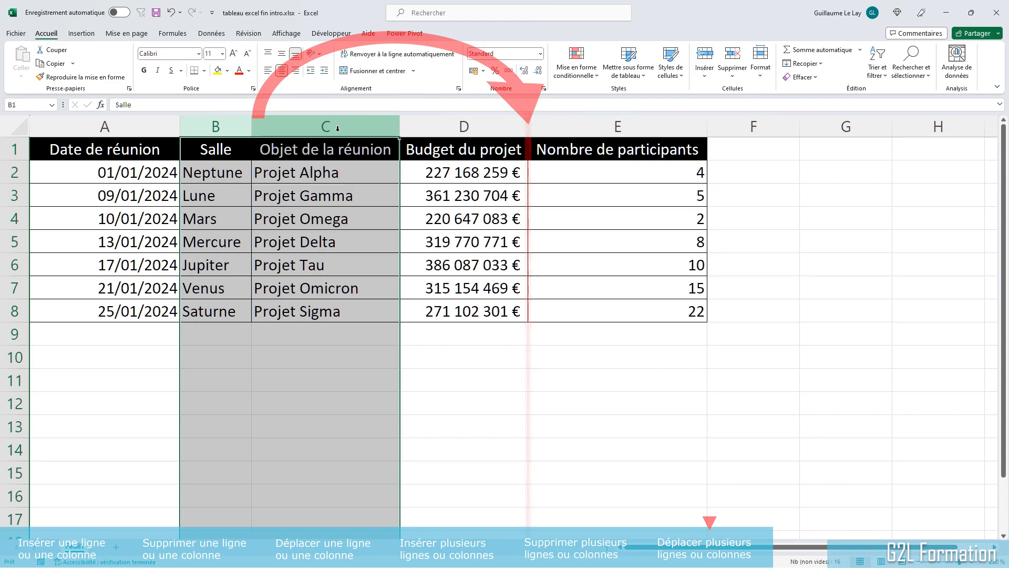
pyautogui.hotkey('ctrl', 'x')
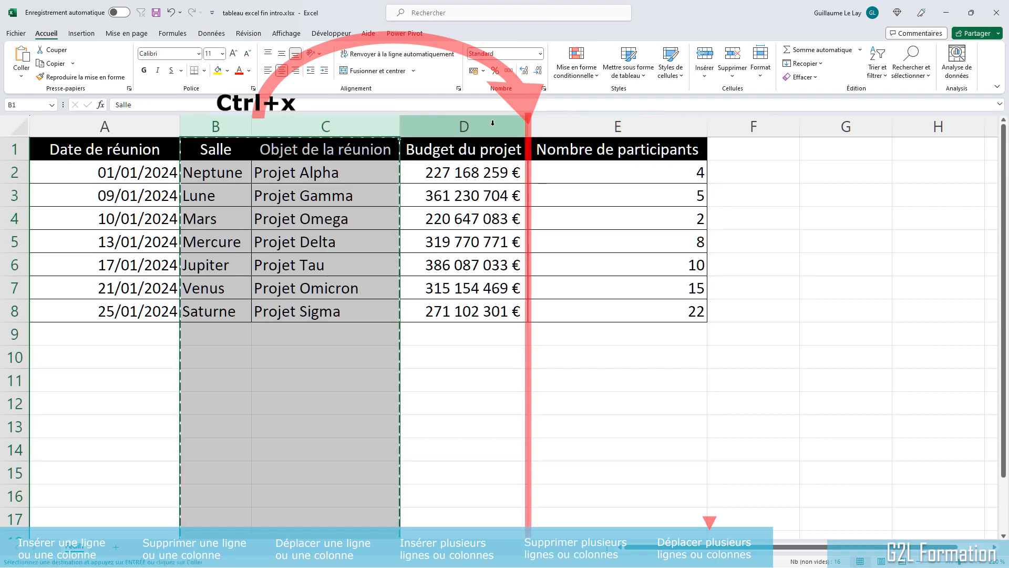
pyautogui.rightClick(568, 126)
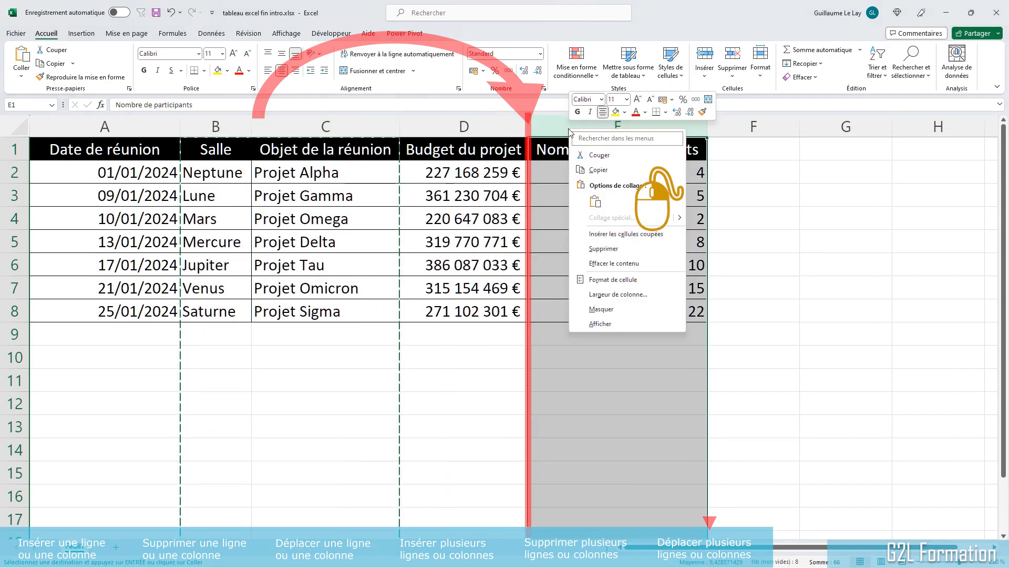
pyautogui.click(641, 156)
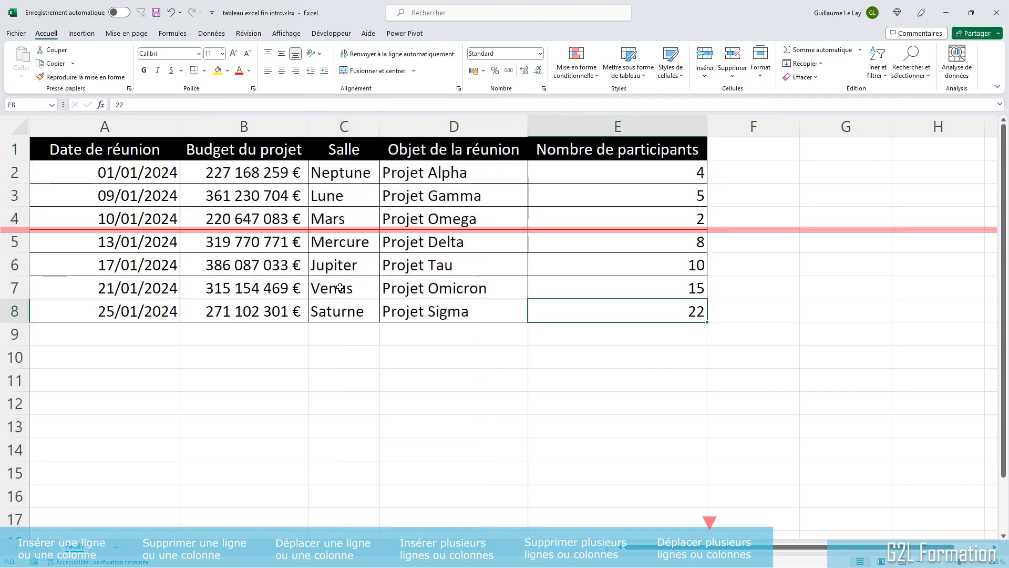
# Step: Move the 01/01/2024 and 09/01/2024 rows together below the 10/01/2024 meeting row
pyautogui.moveTo(15, 172); pyautogui.dragTo(17, 192)
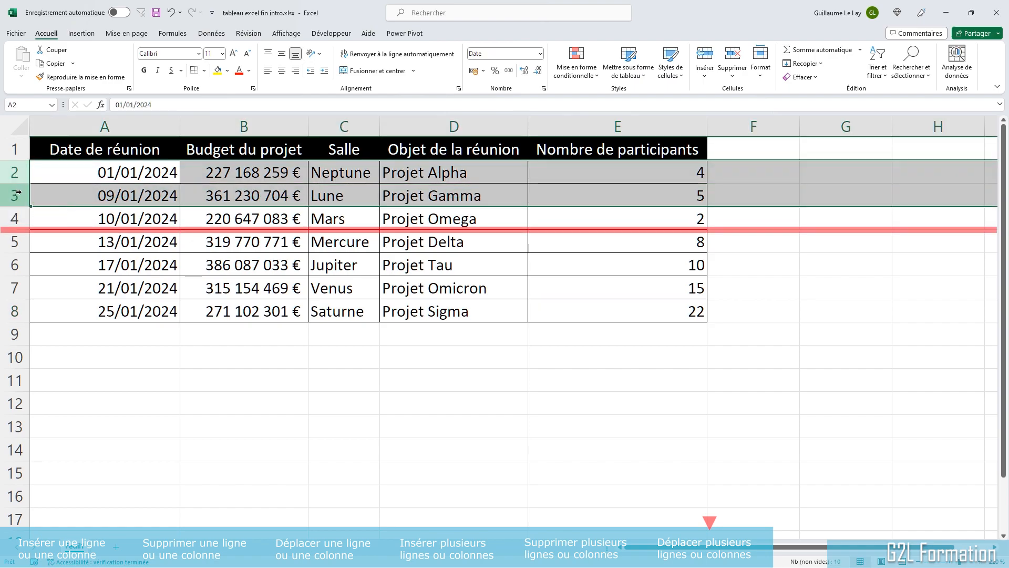
pyautogui.hotkey('ctrl', 'x')
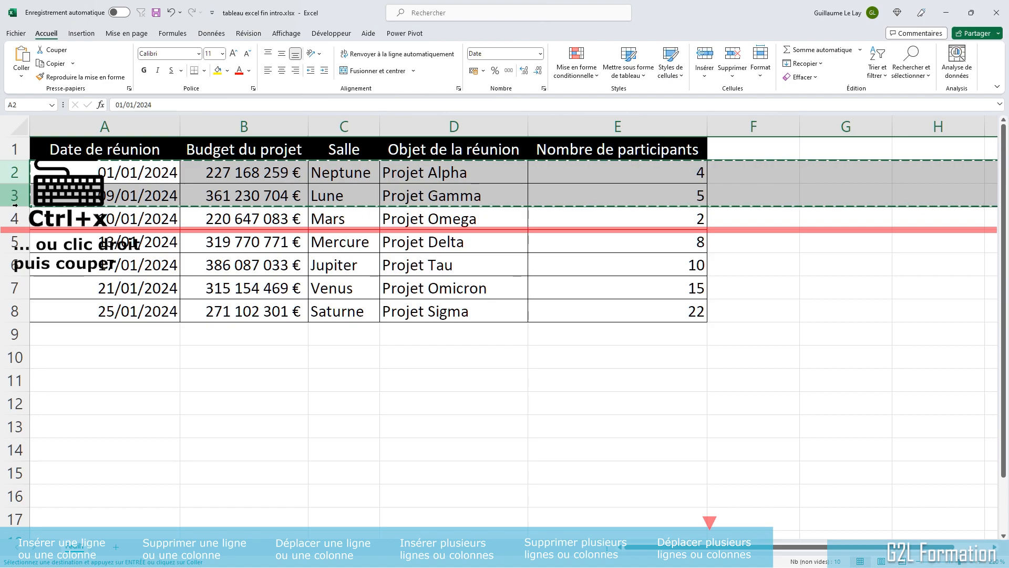
pyautogui.click(11, 240)
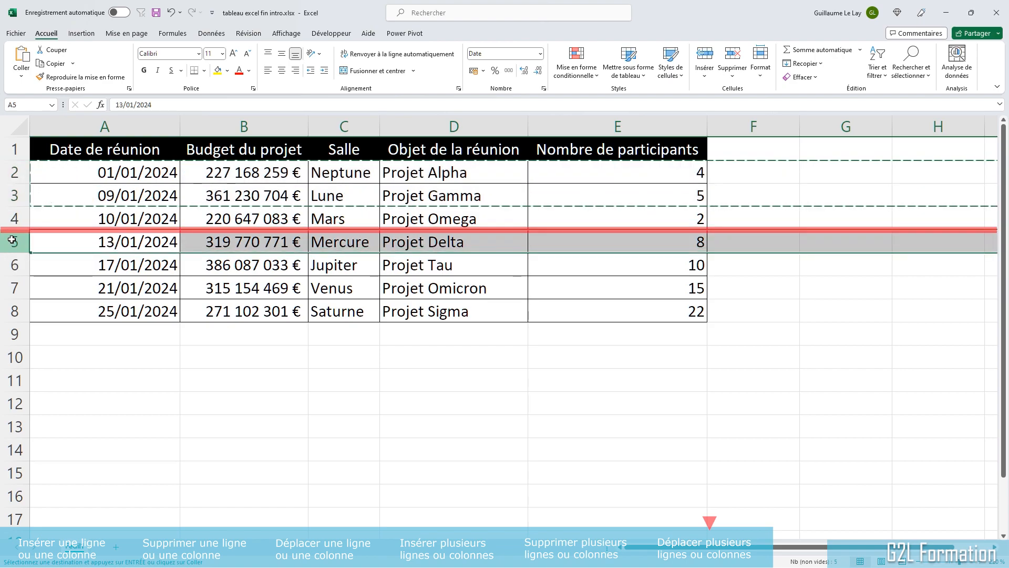
pyautogui.rightClick(12, 240)
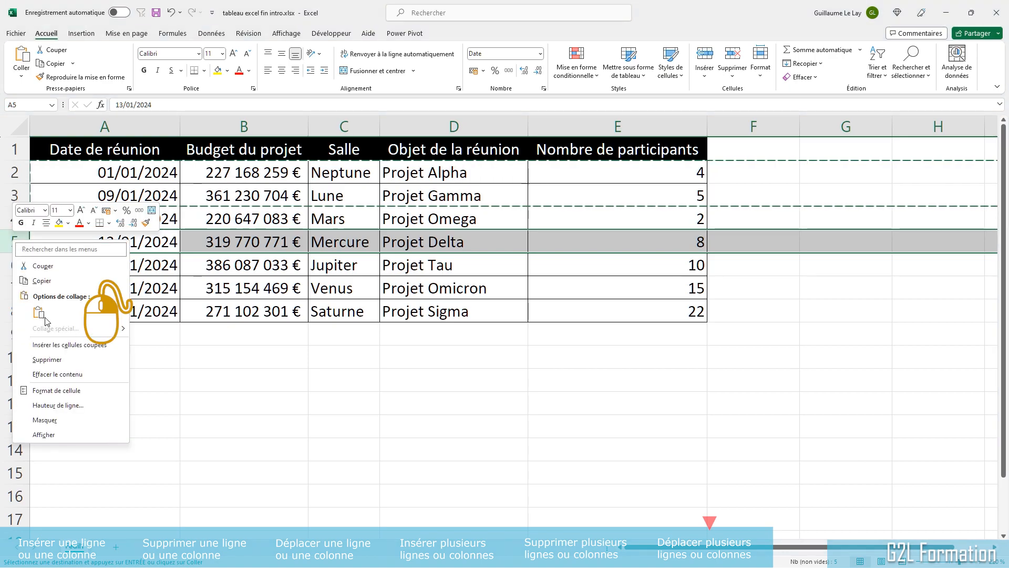
pyautogui.click(58, 346)
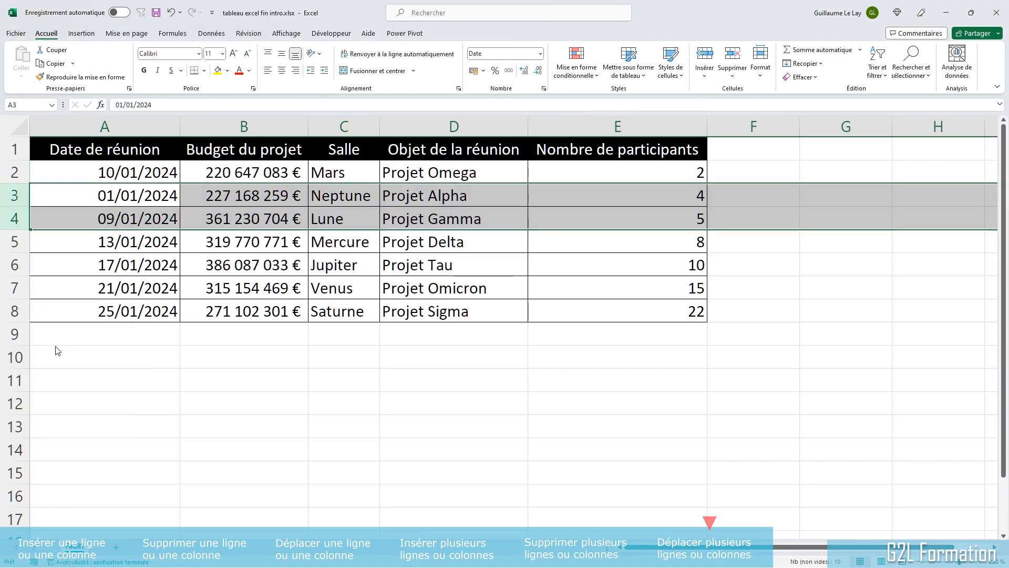